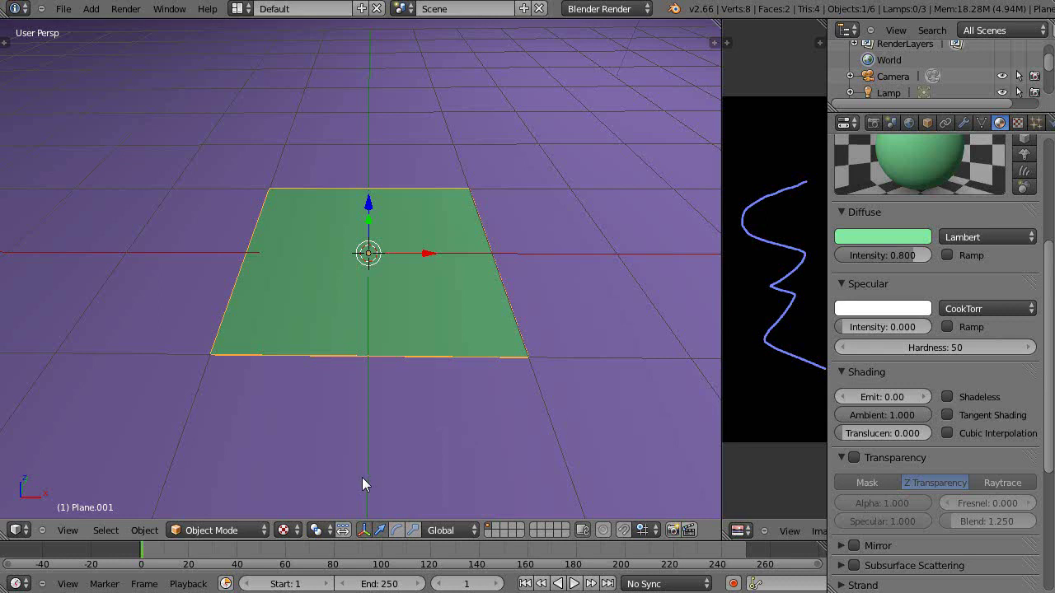
{"action": "right_click", "coordinate": [363, 470]}
{"action": "right_click", "coordinate": [362, 469]}
{"action": "scroll", "coordinate": [414, 449], "scroll_direction": "up", "scroll_amount": 1}
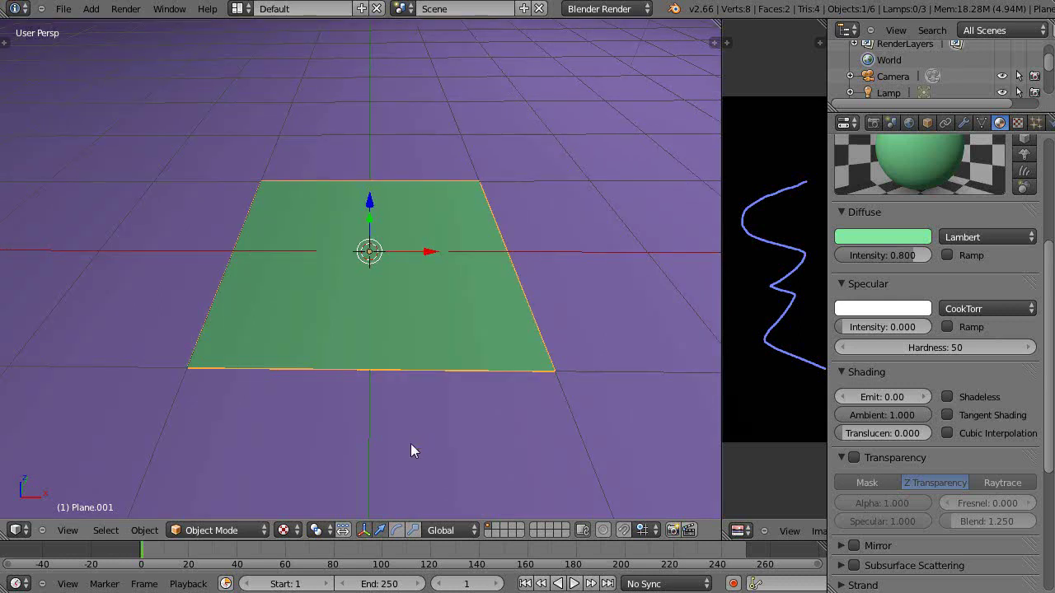
{"action": "scroll", "coordinate": [409, 441], "scroll_direction": "down", "scroll_amount": 3}
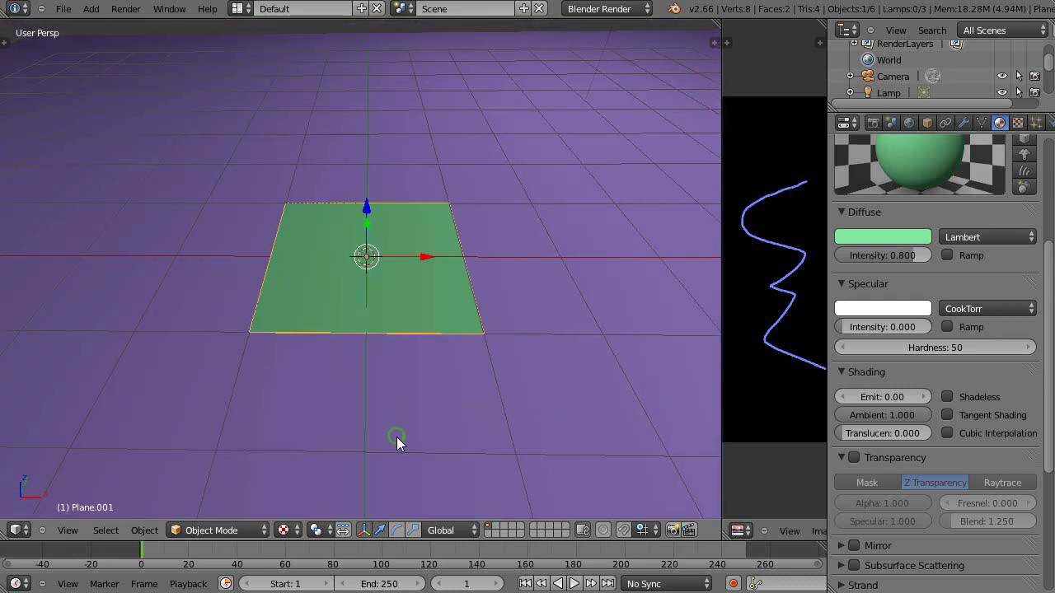
{"action": "scroll", "coordinate": [393, 424], "scroll_direction": "up", "scroll_amount": 2}
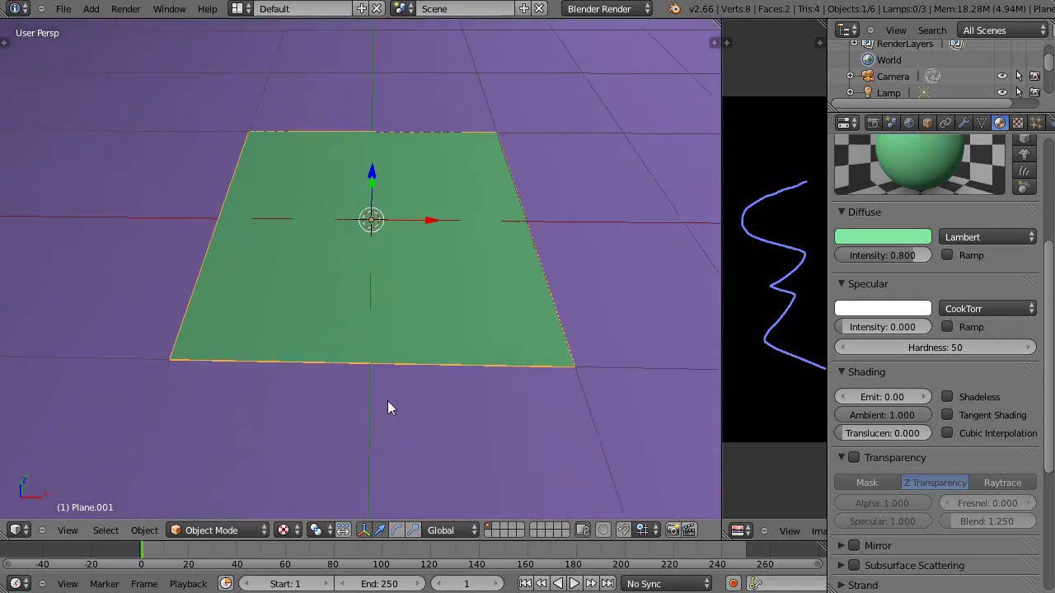
{"action": "scroll", "coordinate": [391, 448], "scroll_direction": "up", "scroll_amount": 1}
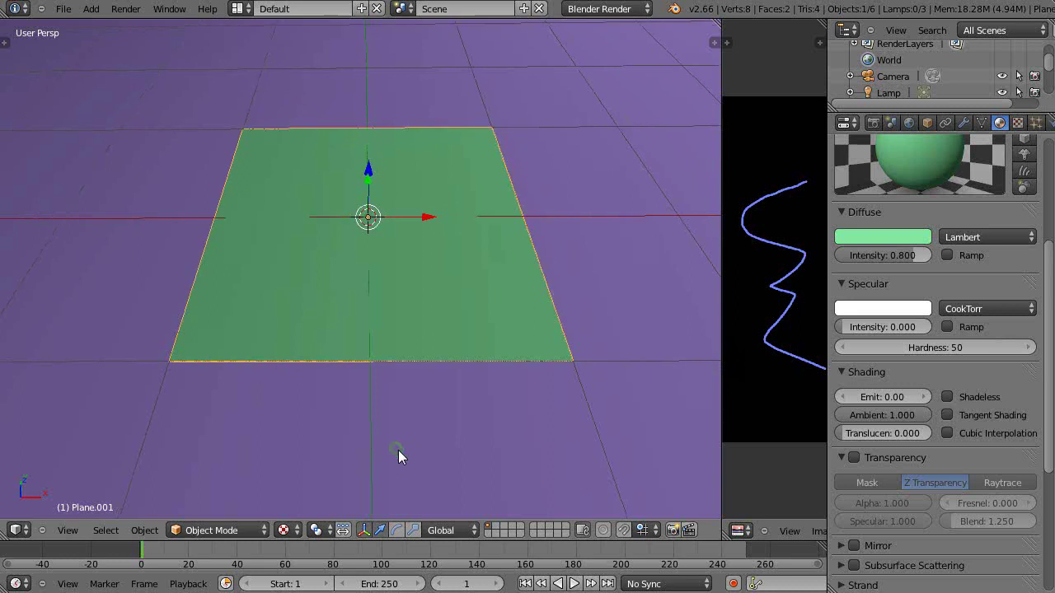
{"action": "scroll", "coordinate": [373, 437], "scroll_direction": "down", "scroll_amount": 3}
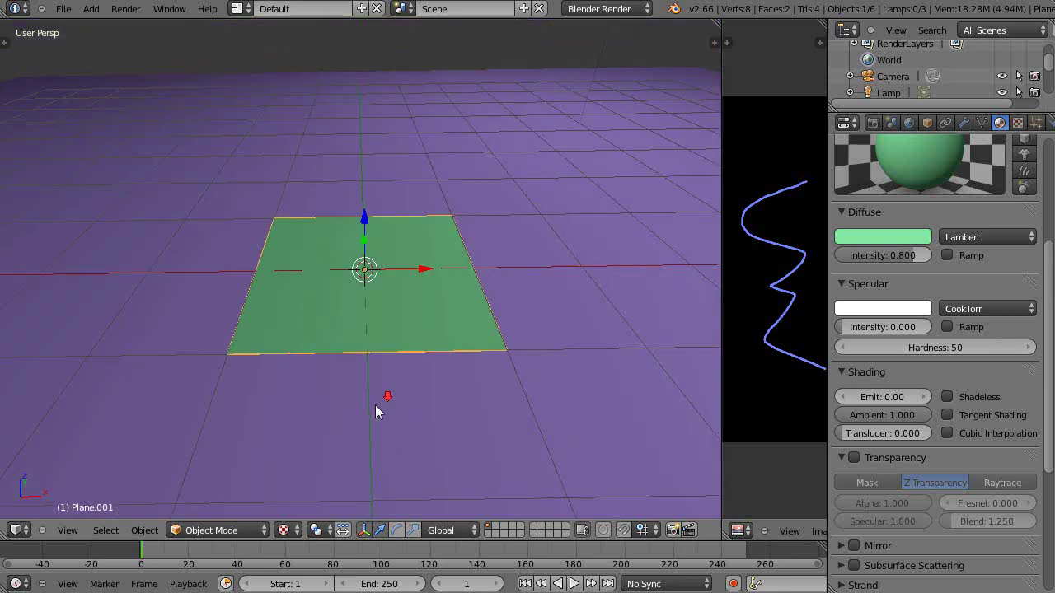
{"action": "scroll", "coordinate": [381, 441], "scroll_direction": "up", "scroll_amount": 4}
{"action": "middle_click_drag", "start_coordinate": [382, 445], "coordinate": [397, 449]}
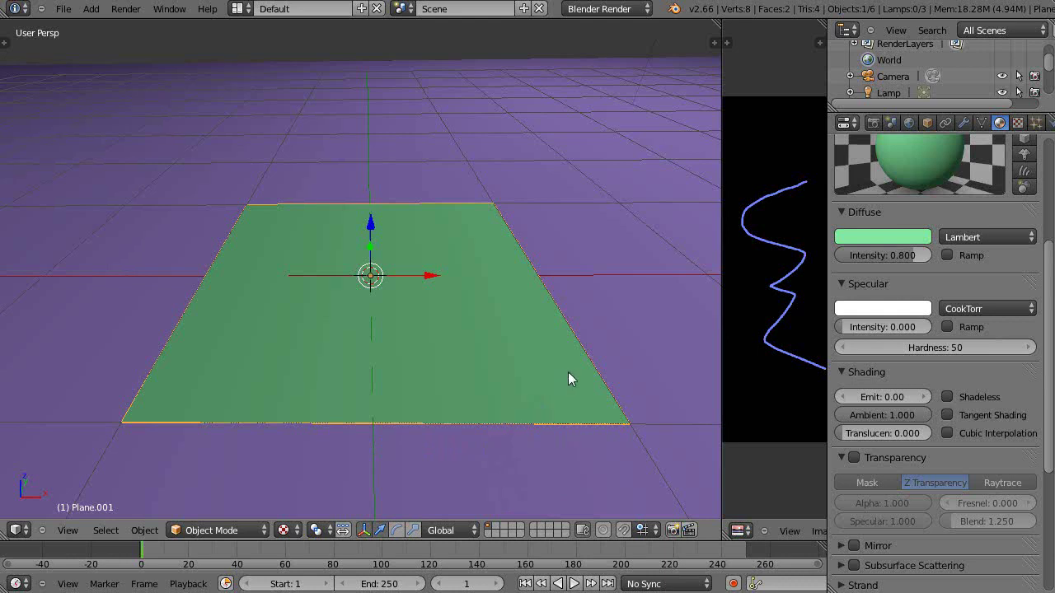
Step: Show the green plane's transform properties and examine its location, scale and dimensions
{"action": "key", "text": "n"}
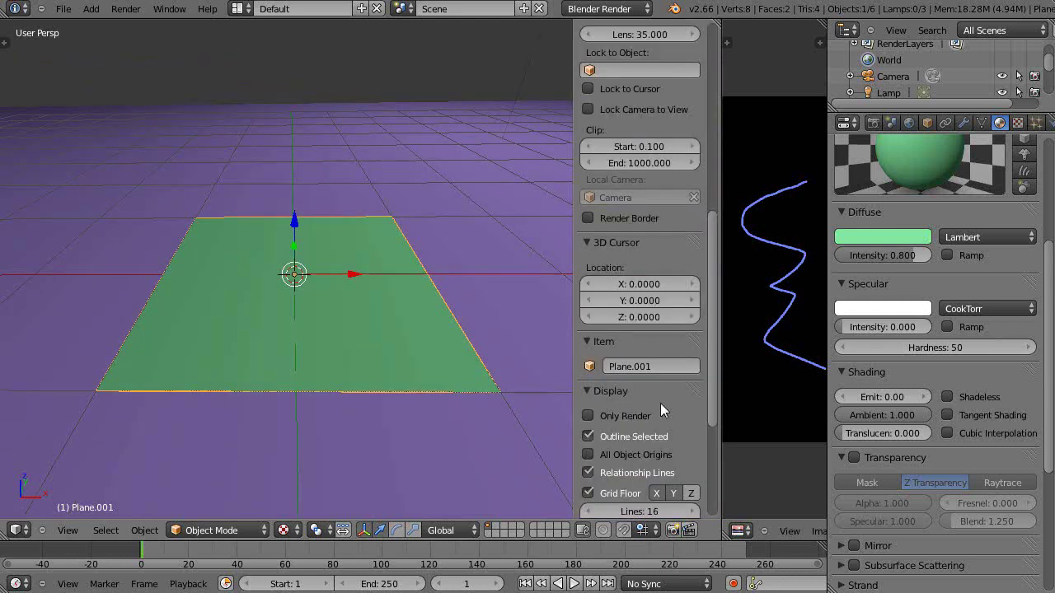
{"action": "scroll", "coordinate": [659, 391], "scroll_direction": "up", "scroll_amount": 12}
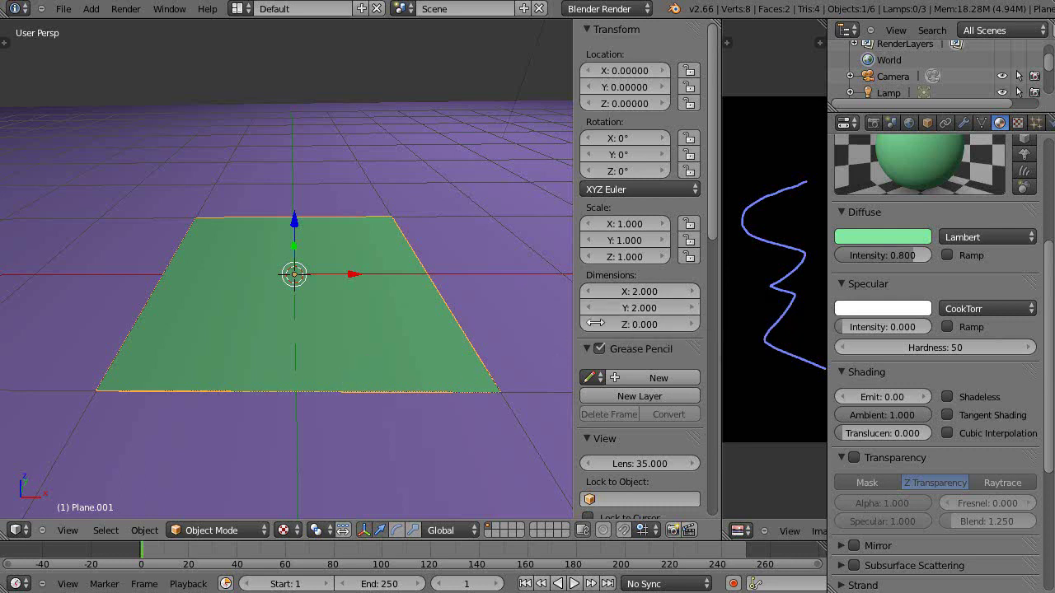
{"action": "middle_click_drag", "start_coordinate": [207, 356], "coordinate": [292, 472]}
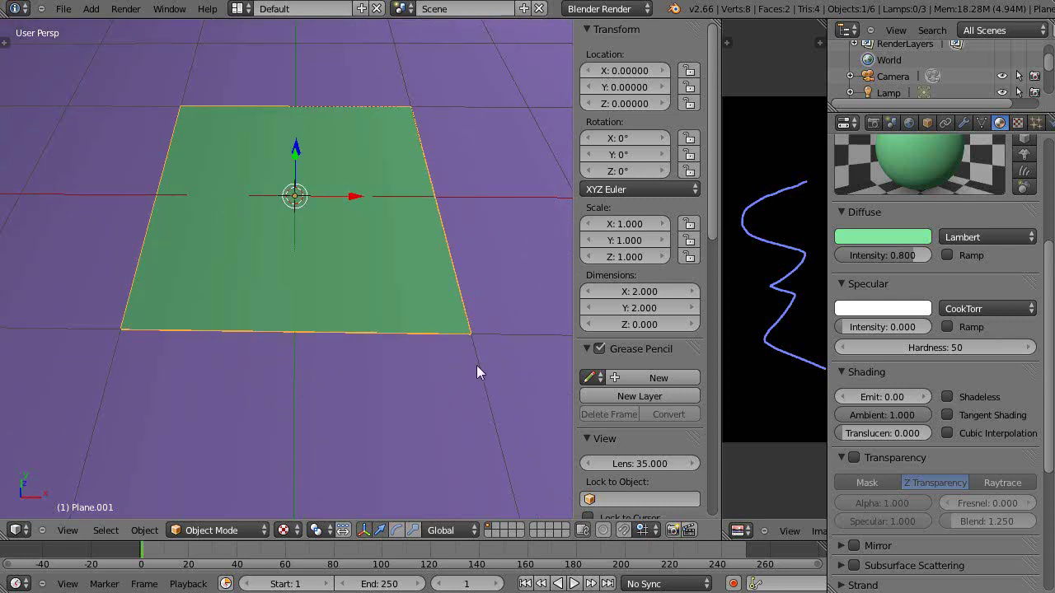
{"action": "scroll", "coordinate": [478, 368], "scroll_direction": "down", "scroll_amount": 2}
{"action": "middle_click_drag", "start_coordinate": [399, 398], "coordinate": [403, 405]}
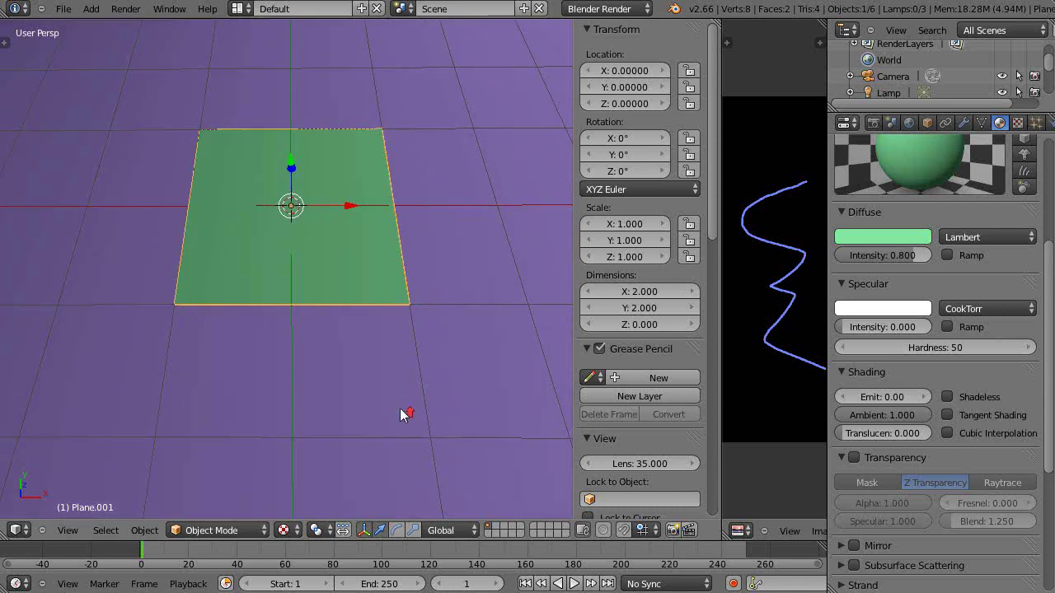
{"action": "scroll", "coordinate": [399, 408], "scroll_direction": "up", "scroll_amount": 1}
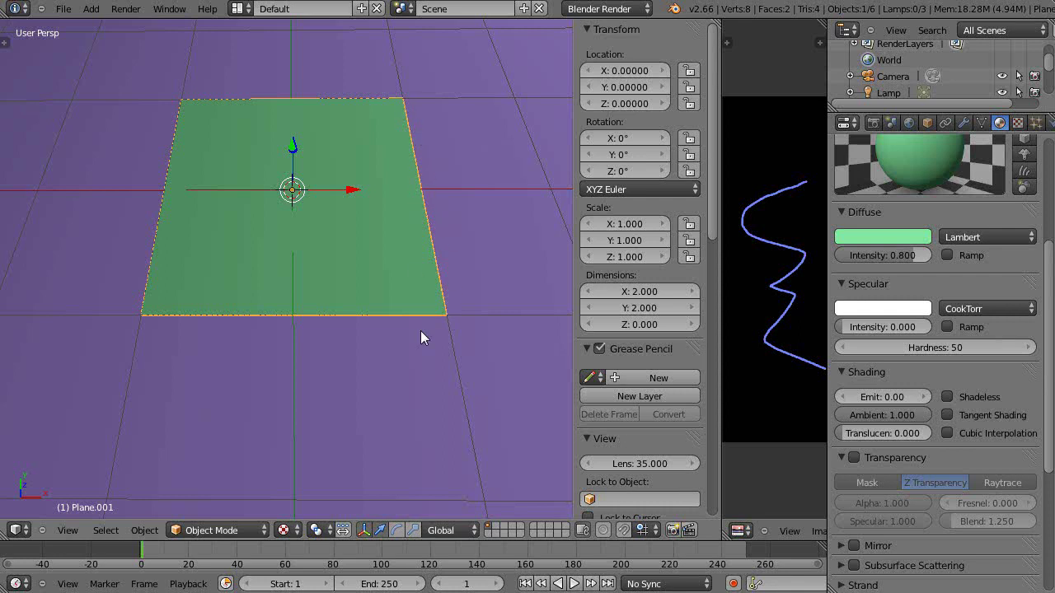
{"action": "scroll", "coordinate": [381, 415], "scroll_direction": "down", "scroll_amount": 3}
{"action": "scroll", "coordinate": [380, 413], "scroll_direction": "up", "scroll_amount": 3}
{"action": "scroll", "coordinate": [337, 353], "scroll_direction": "down", "scroll_amount": 1}
{"action": "middle_click_drag", "start_coordinate": [337, 353], "coordinate": [333, 405], "text": "shift"}
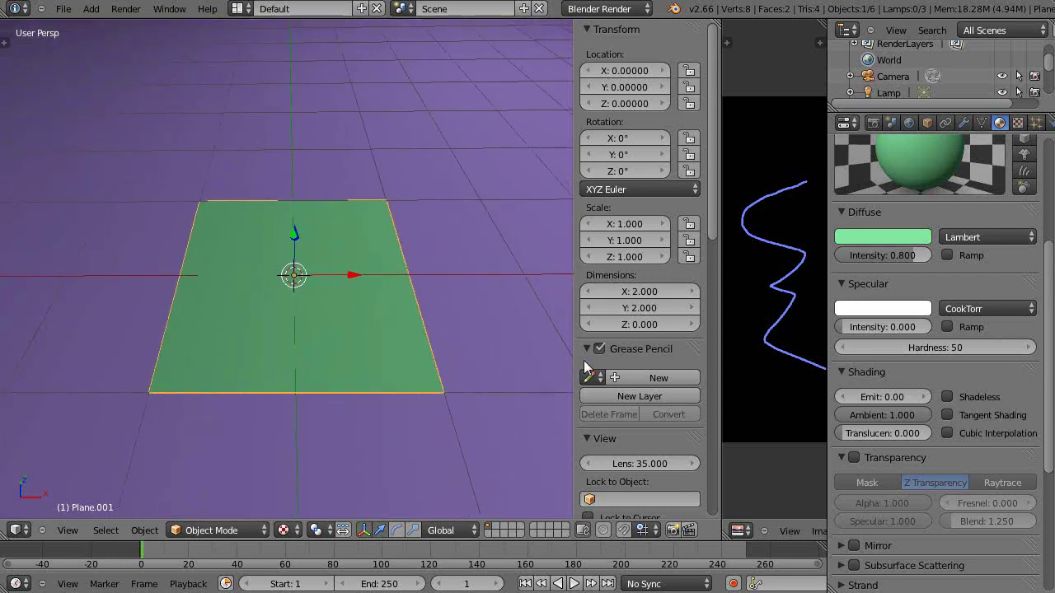
Step: Enter Edit Mode on the green plane and turn on the Edge Length and Face Area numeric overlays
{"action": "key", "text": "Tab"}
{"action": "scroll", "coordinate": [643, 335], "scroll_direction": "down", "scroll_amount": 12}
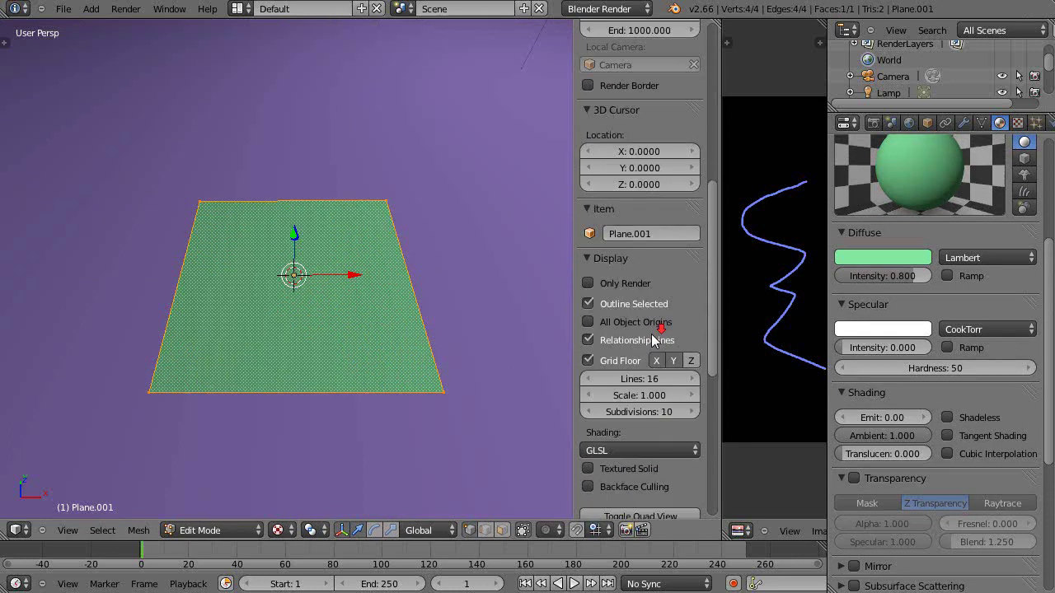
{"action": "scroll", "coordinate": [618, 349], "scroll_direction": "down", "scroll_amount": 4}
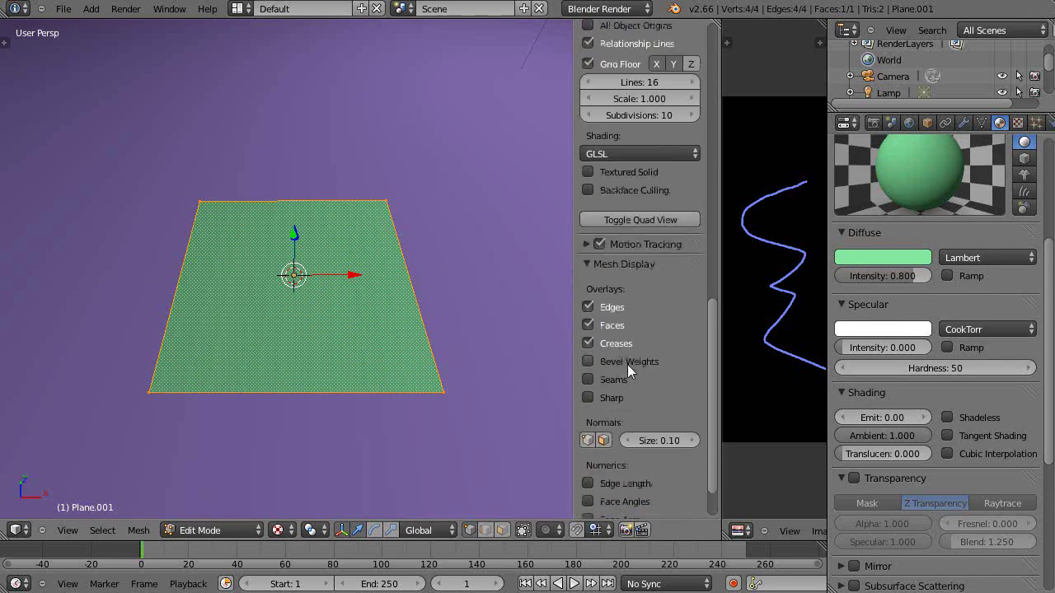
{"action": "scroll", "coordinate": [637, 386], "scroll_direction": "down", "scroll_amount": 2}
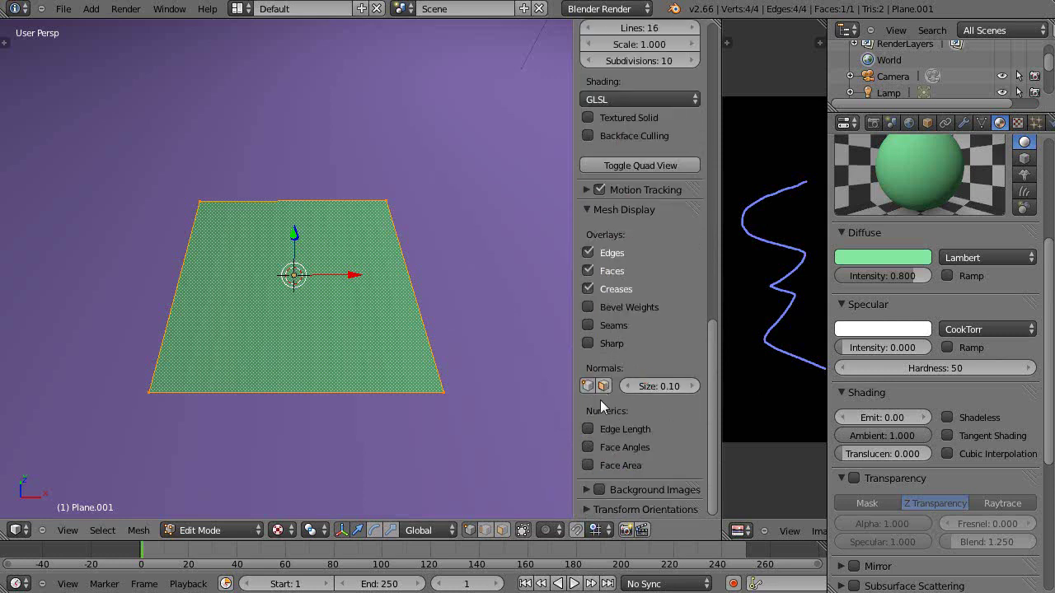
{"action": "key", "text": "Tab"}
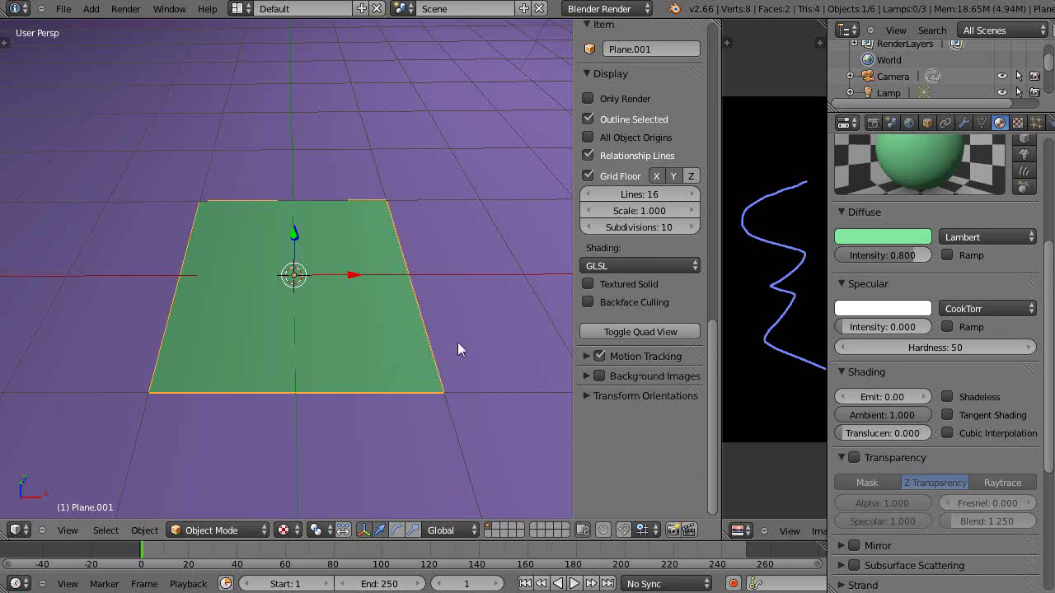
{"action": "key", "text": "Tab"}
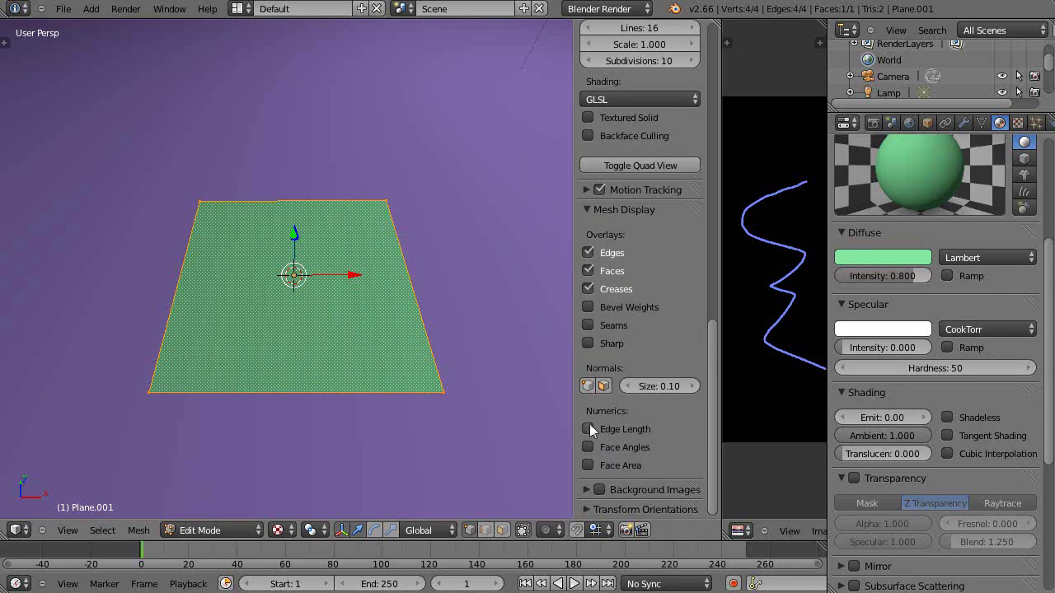
{"action": "left_click", "coordinate": [587, 429]}
{"action": "left_click", "coordinate": [588, 465]}
Step: Place the 3D cursor beside the plane, away from its centre, and hide the transform manipulator
{"action": "middle_click_drag", "start_coordinate": [372, 433], "coordinate": [370, 467]}
{"action": "left_click", "coordinate": [71, 316]}
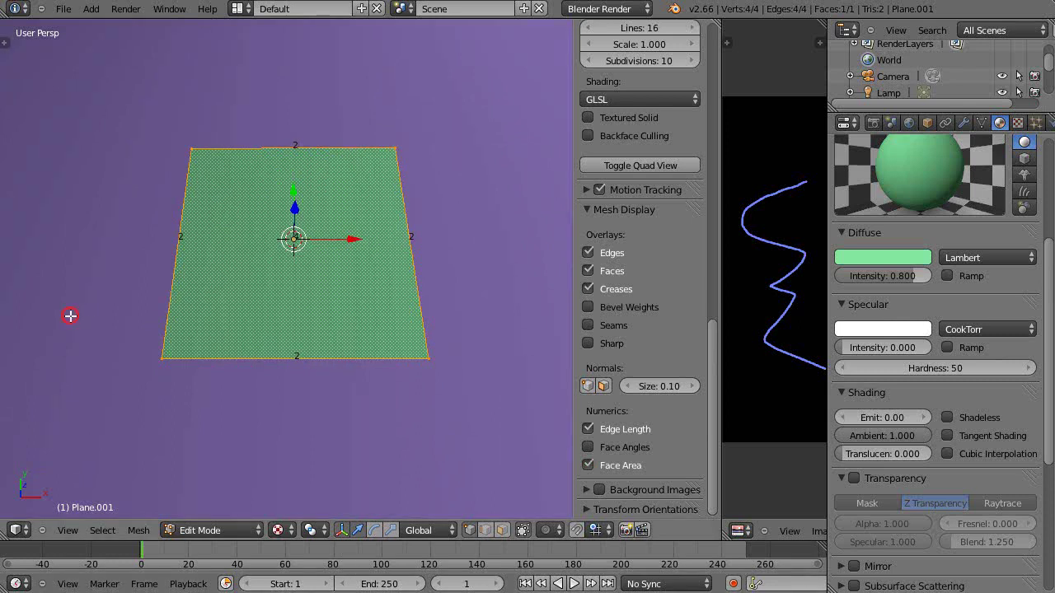
{"action": "left_click", "coordinate": [342, 530]}
{"action": "scroll", "coordinate": [323, 420], "scroll_direction": "up", "scroll_amount": 3}
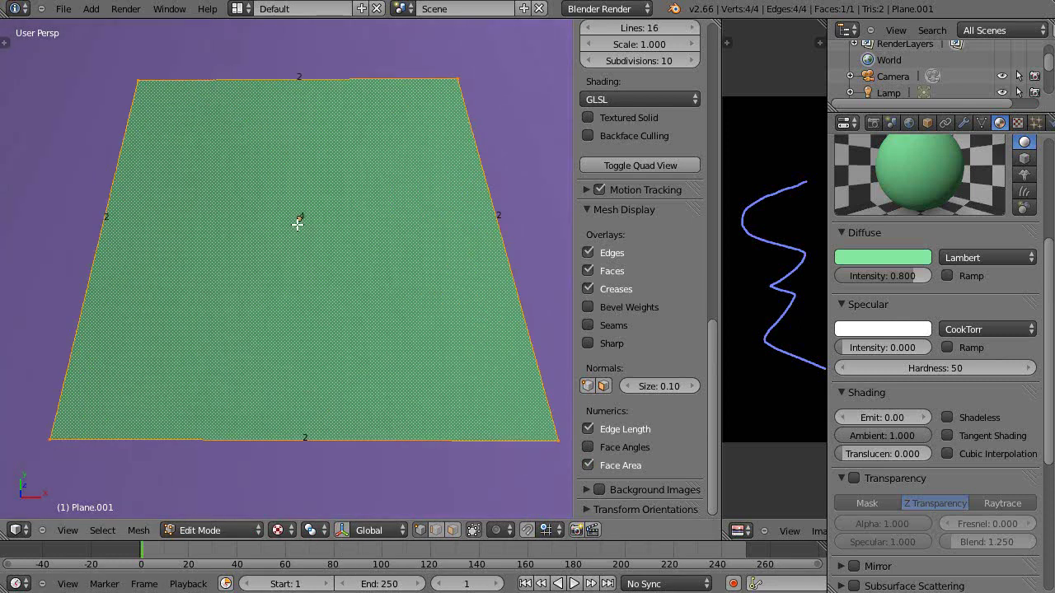
{"action": "scroll", "coordinate": [327, 296], "scroll_direction": "down", "scroll_amount": 1}
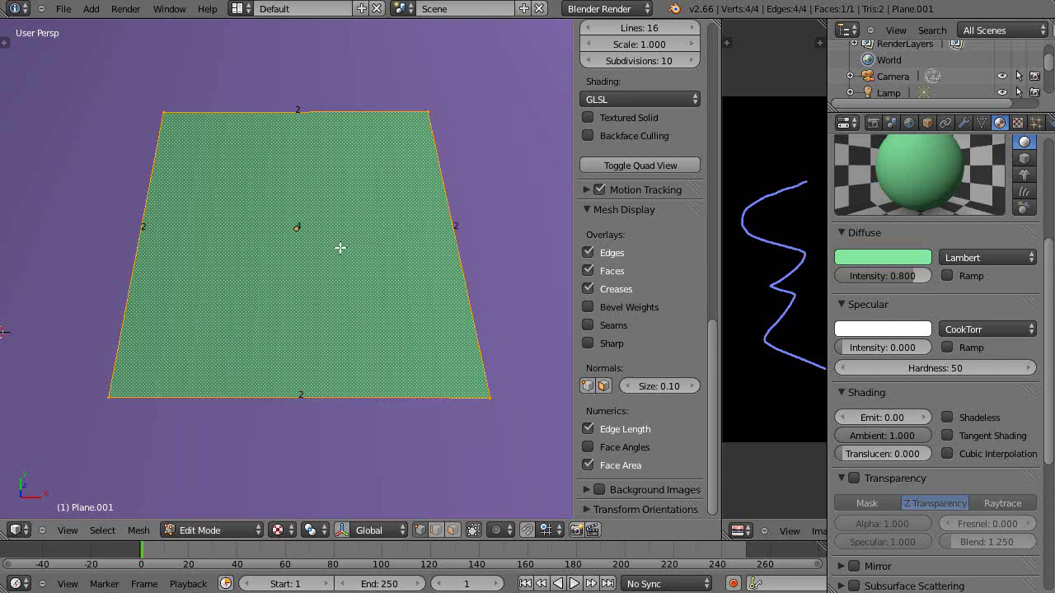
{"action": "scroll", "coordinate": [345, 252], "scroll_direction": "down", "scroll_amount": 2}
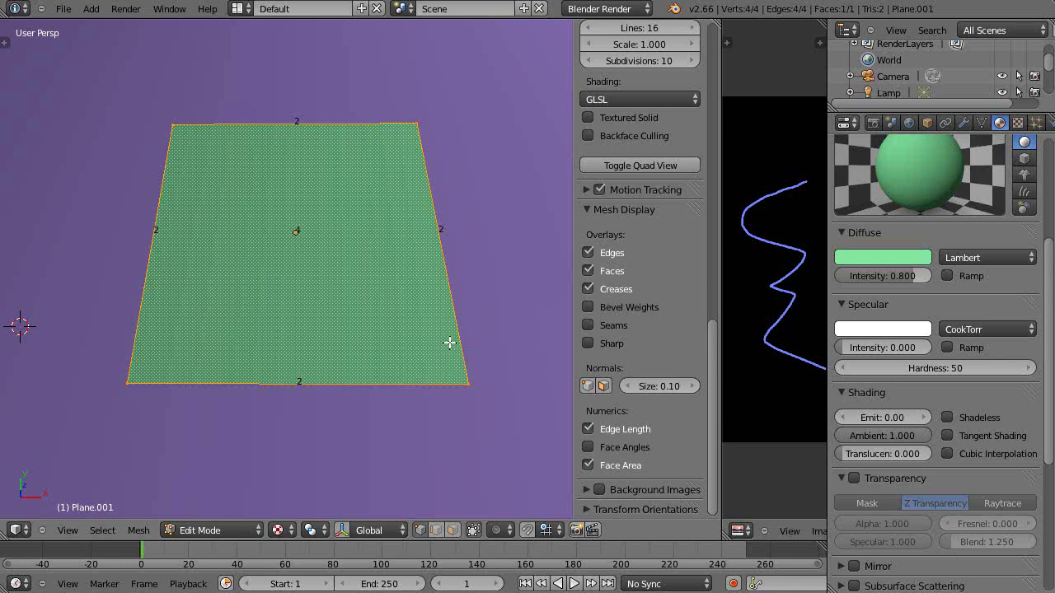
Step: Enlarge the image editor and undo the blue brush stroke so that the whole black canvas is blank
{"action": "left_click_drag", "start_coordinate": [719, 327], "coordinate": [203, 305]}
{"action": "scroll", "coordinate": [452, 334], "scroll_direction": "up", "scroll_amount": 5}
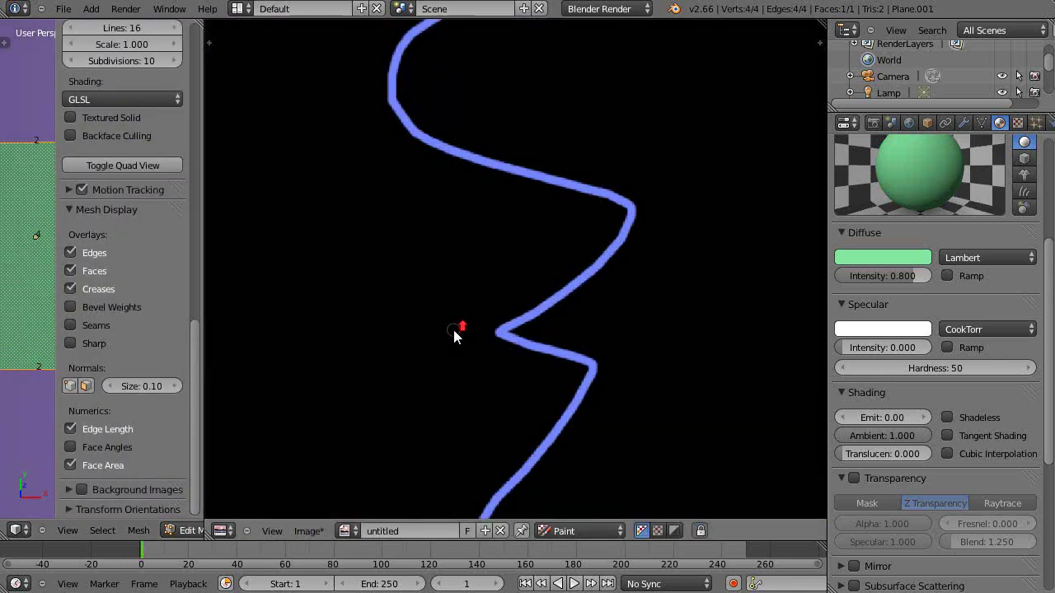
{"action": "scroll", "coordinate": [453, 331], "scroll_direction": "down", "scroll_amount": 3}
{"action": "key", "text": "ctrl+z"}
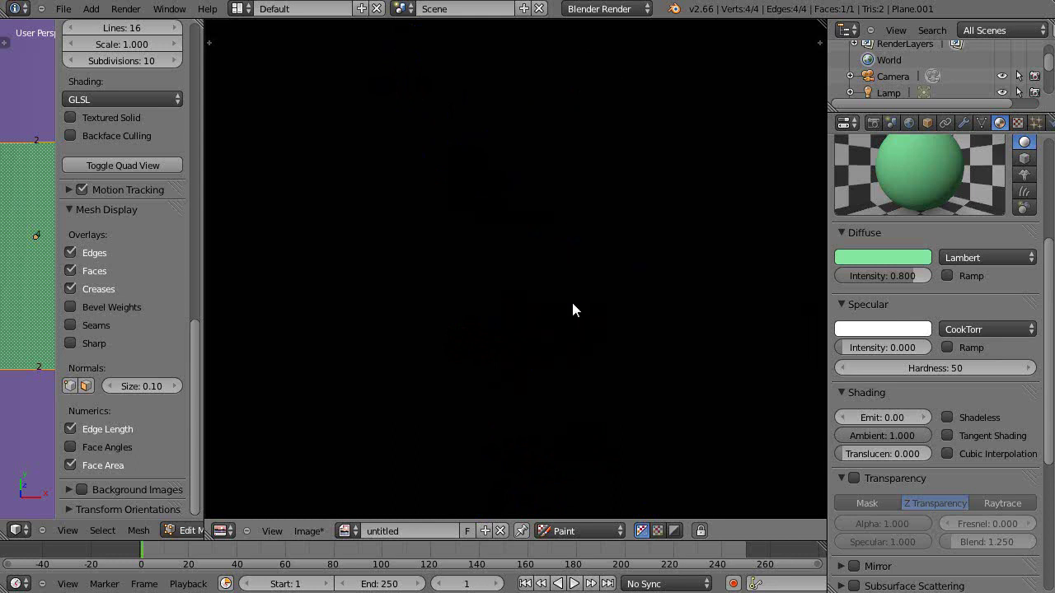
{"action": "scroll", "coordinate": [564, 310], "scroll_direction": "down", "scroll_amount": 2}
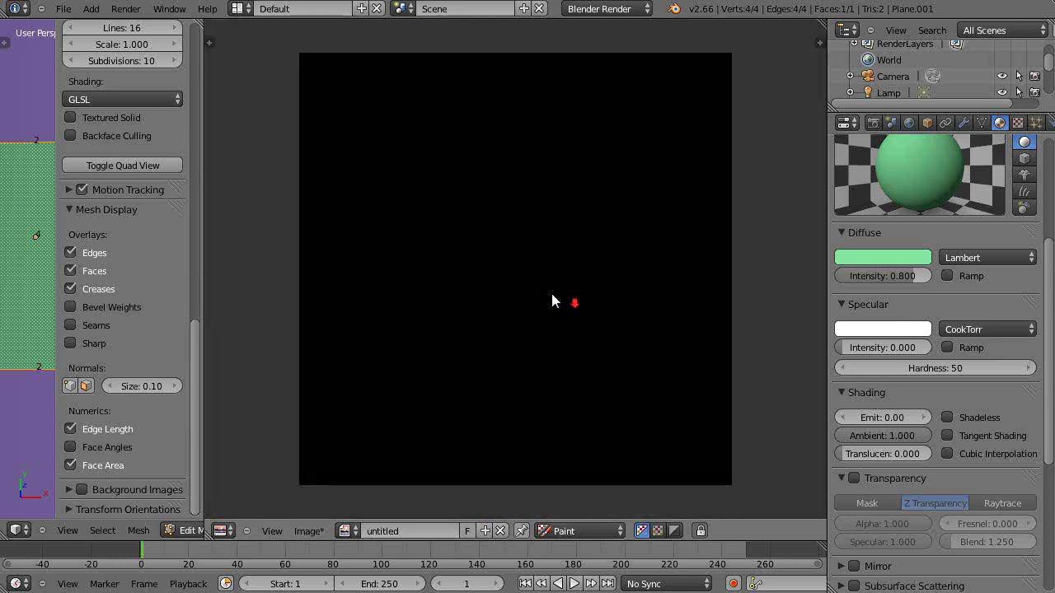
Step: Paint a square outline on the black canvas and label its lower and right sides 2m
{"action": "left_click_drag", "start_coordinate": [453, 250], "coordinate": [501, 261]}
{"action": "left_click_drag", "start_coordinate": [572, 268], "coordinate": [576, 173]}
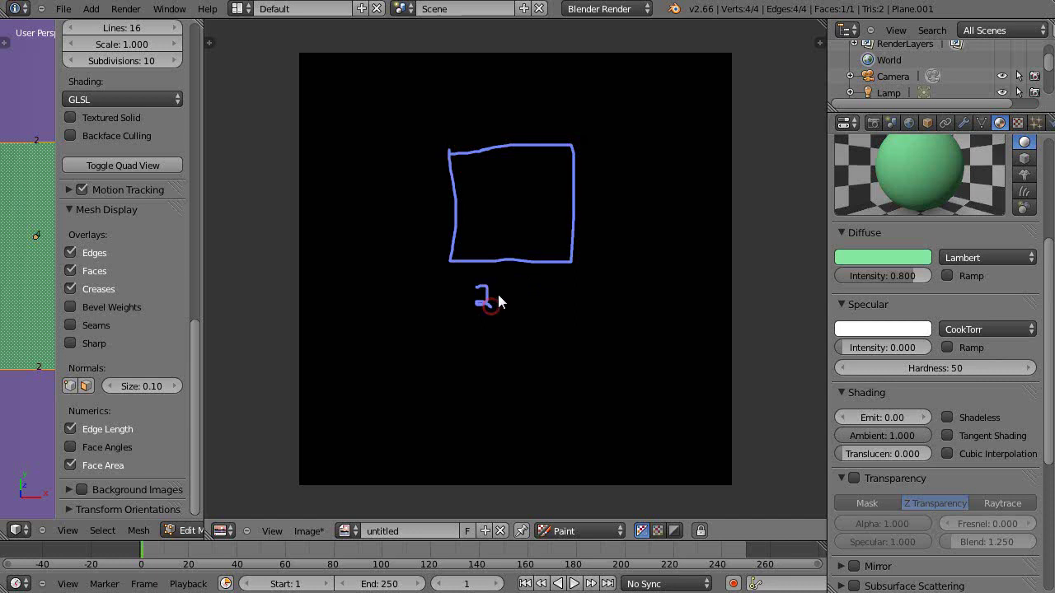
{"action": "left_click_drag", "start_coordinate": [506, 303], "coordinate": [514, 305]}
Step: Write the area 4m² inside the painted square
{"action": "left_click_drag", "start_coordinate": [488, 192], "coordinate": [499, 213]}
{"action": "left_click", "coordinate": [513, 216]}
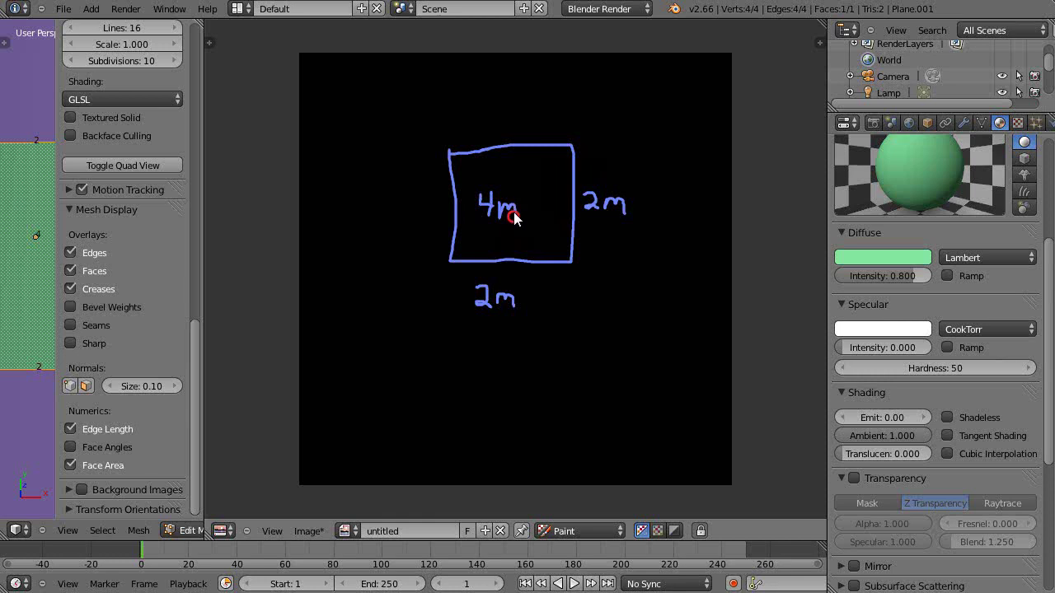
{"action": "left_click_drag", "start_coordinate": [522, 199], "coordinate": [525, 201]}
{"action": "left_click", "coordinate": [522, 200]}
{"action": "scroll", "coordinate": [597, 373], "scroll_direction": "up", "scroll_amount": 1}
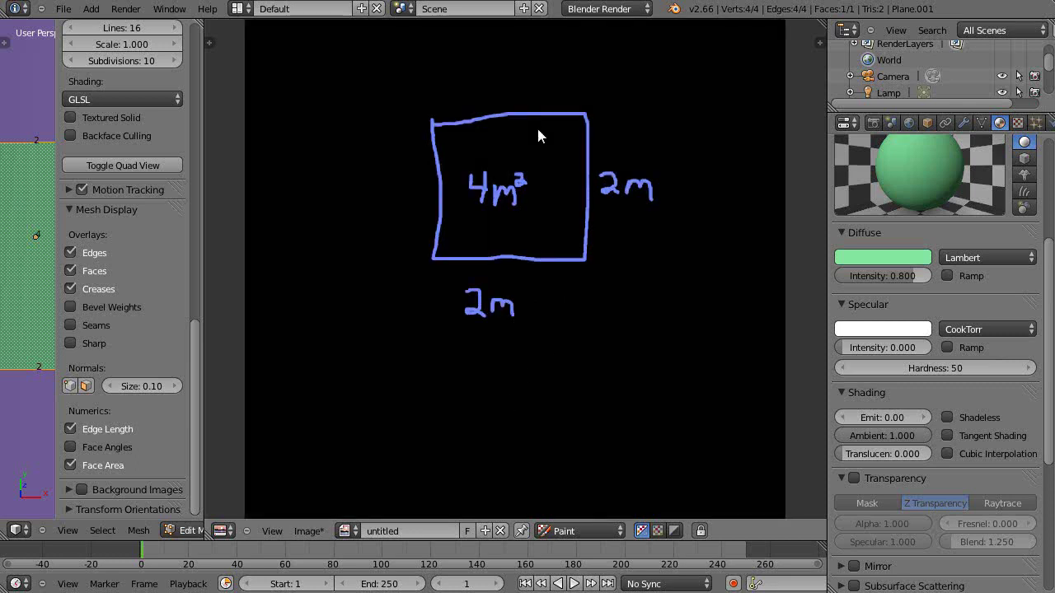
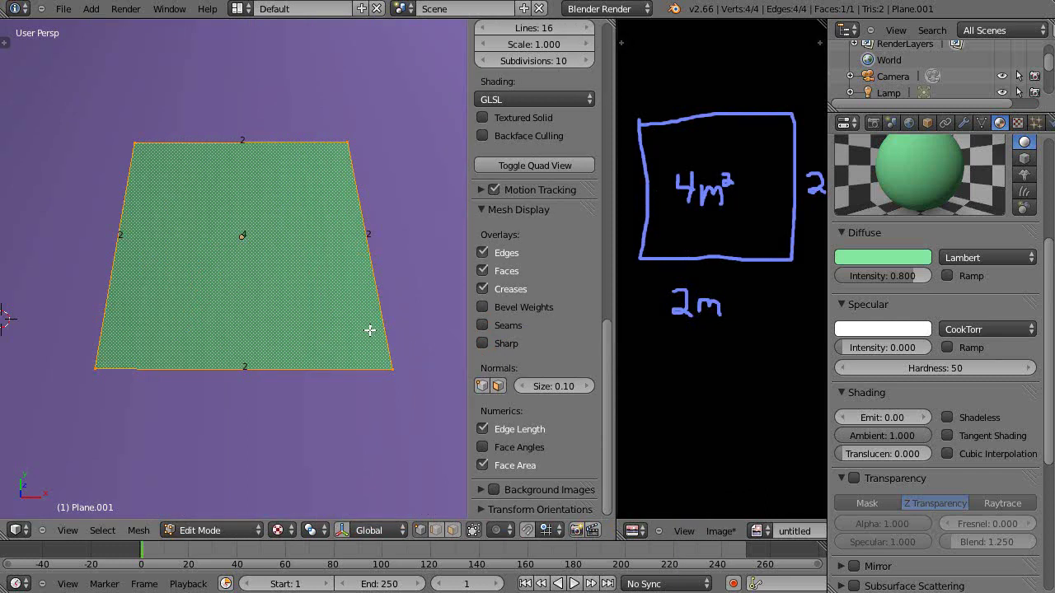
Step: Hide the 3D view's properties region and view the plane from almost directly above
{"action": "scroll", "coordinate": [320, 414], "scroll_direction": "up", "scroll_amount": 1}
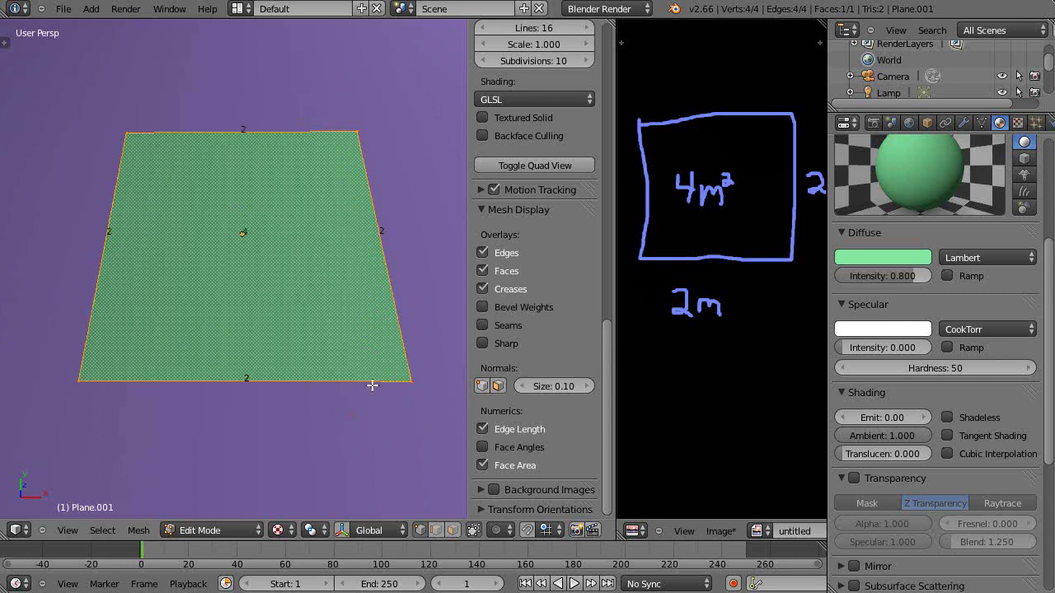
{"action": "key", "text": "n"}
{"action": "scroll", "coordinate": [420, 355], "scroll_direction": "down", "scroll_amount": 3}
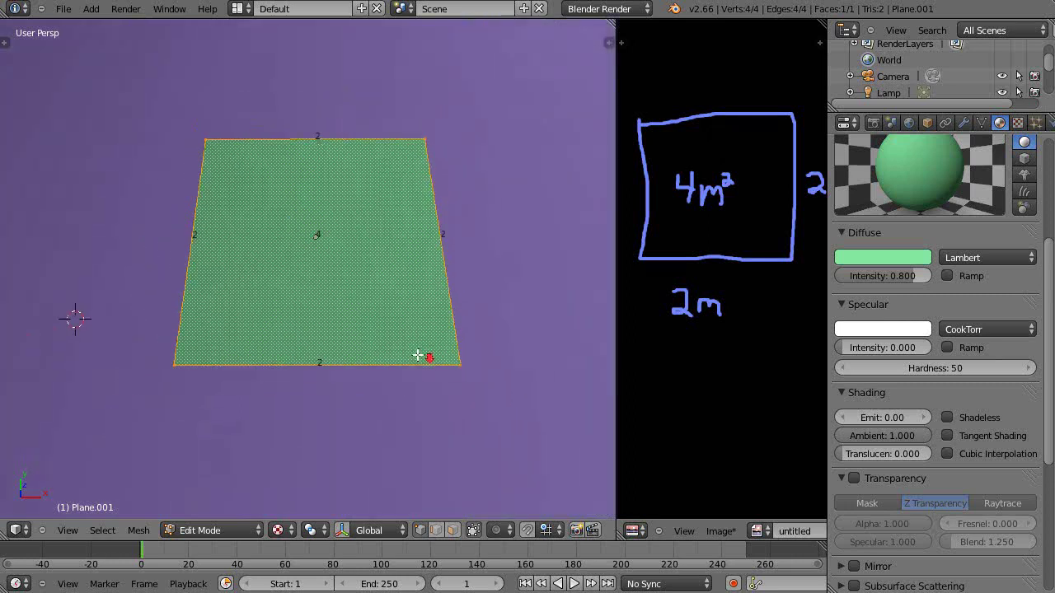
{"action": "middle_click_drag", "start_coordinate": [414, 318], "coordinate": [426, 405], "text": "shift"}
{"action": "scroll", "coordinate": [427, 405], "scroll_direction": "down", "scroll_amount": 3}
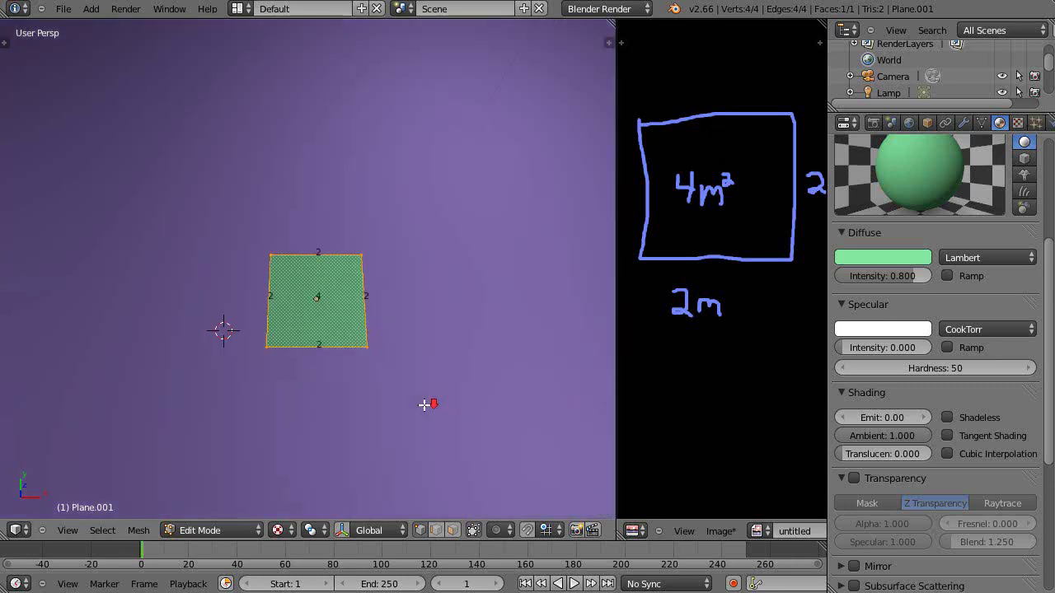
{"action": "scroll", "coordinate": [423, 416], "scroll_direction": "down", "scroll_amount": 1}
{"action": "scroll", "coordinate": [424, 423], "scroll_direction": "up", "scroll_amount": 4}
{"action": "mouse_move", "coordinate": [412, 417]}
{"action": "middle_mouse_down"}
{"action": "mouse_move", "coordinate": [414, 442]}
{"action": "mouse_move", "coordinate": [412, 431]}
{"action": "middle_mouse_up"}
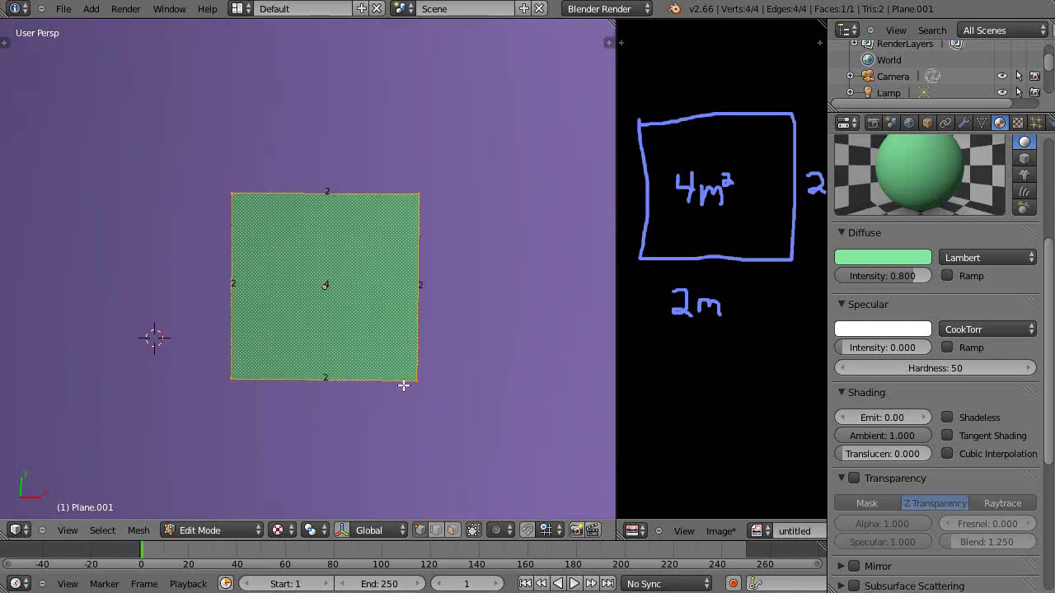
Step: Return the plane to Object Mode and compare its size with the surrounding grid squares
{"action": "key", "text": "Tab"}
{"action": "scroll", "coordinate": [379, 349], "scroll_direction": "down", "scroll_amount": 4}
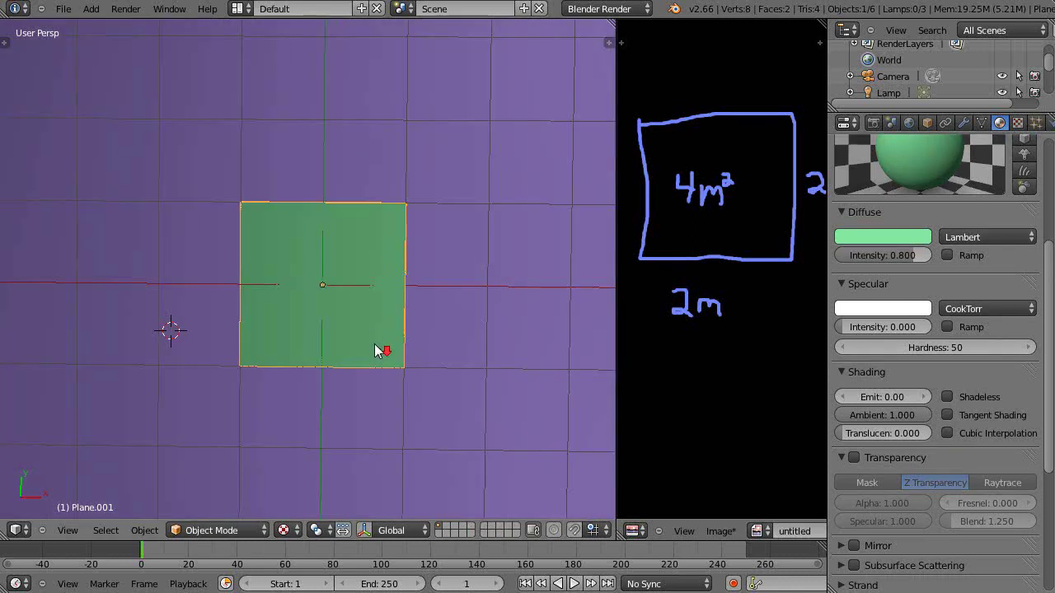
{"action": "scroll", "coordinate": [347, 304], "scroll_direction": "up", "scroll_amount": 4}
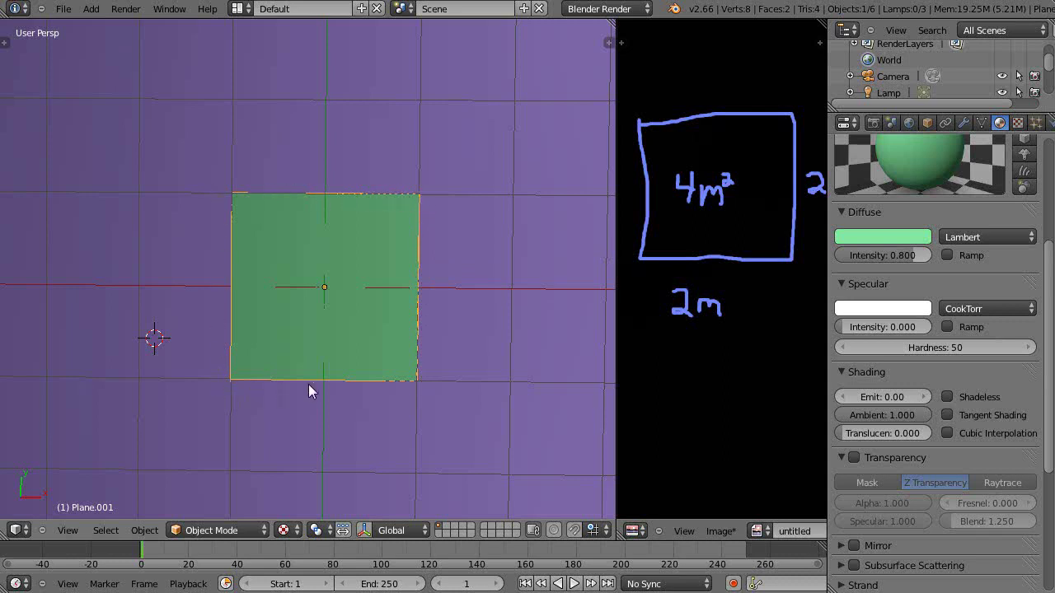
{"action": "scroll", "coordinate": [445, 388], "scroll_direction": "down", "scroll_amount": 2}
{"action": "scroll", "coordinate": [445, 388], "scroll_direction": "up", "scroll_amount": 2}
{"action": "scroll", "coordinate": [350, 297], "scroll_direction": "down", "scroll_amount": 2}
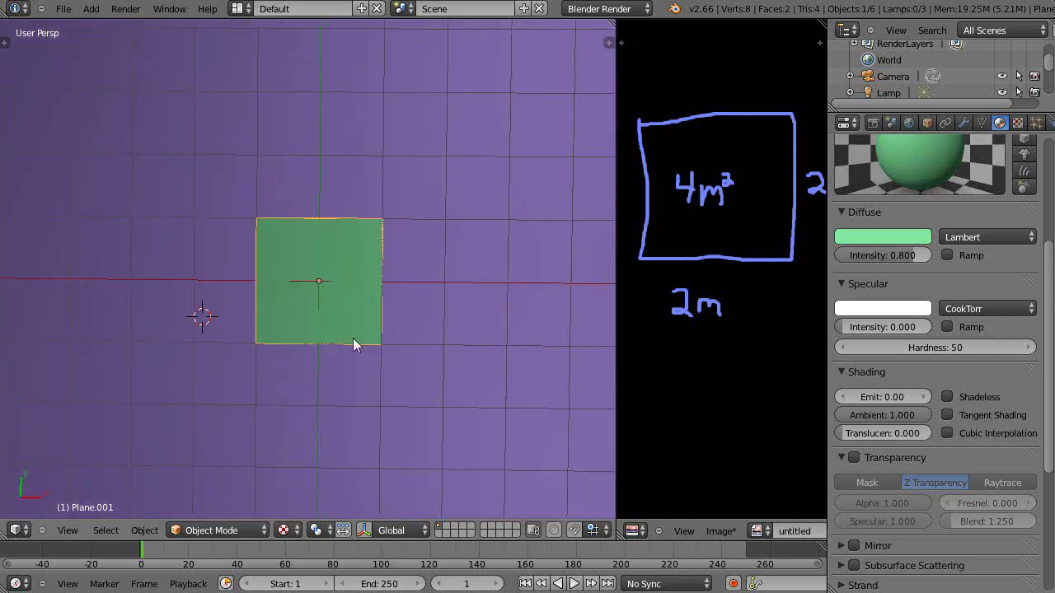
Step: Duplicate the green plane and place the copy about 3 units away along the global Y axis
{"action": "right_click", "coordinate": [313, 302]}
{"action": "right_click", "coordinate": [317, 301]}
{"action": "key", "text": "shift+d"}
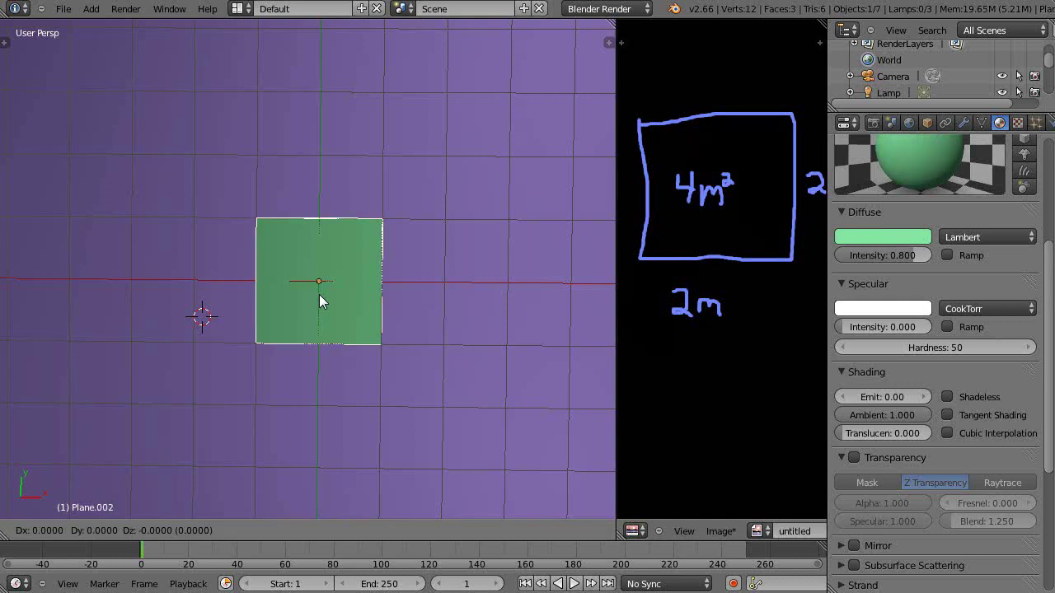
{"action": "key", "text": "y"}
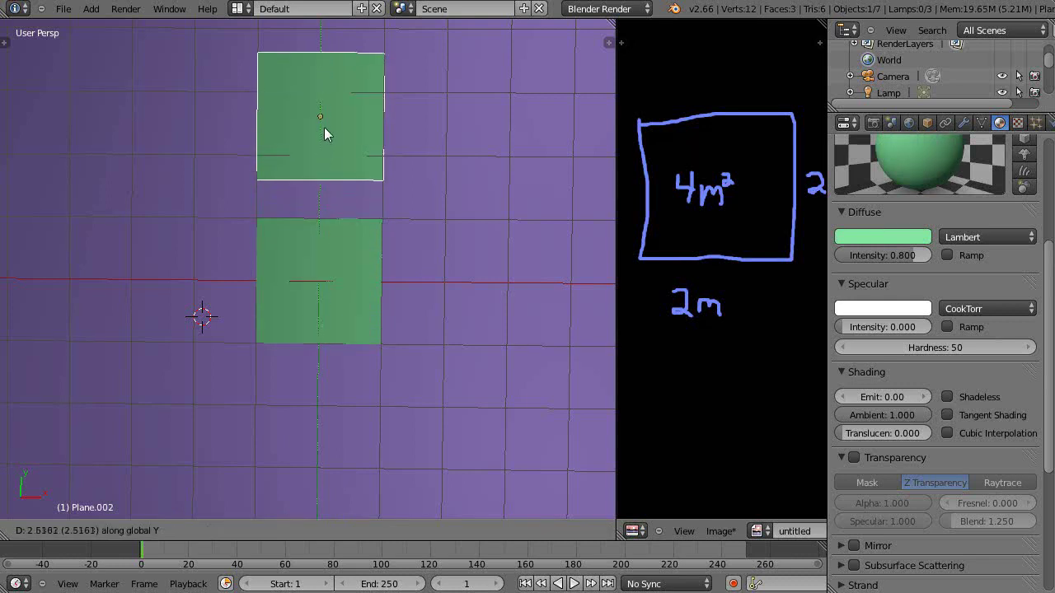
{"action": "left_click", "coordinate": [328, 105]}
{"action": "scroll", "coordinate": [350, 142], "scroll_direction": "down", "scroll_amount": 2}
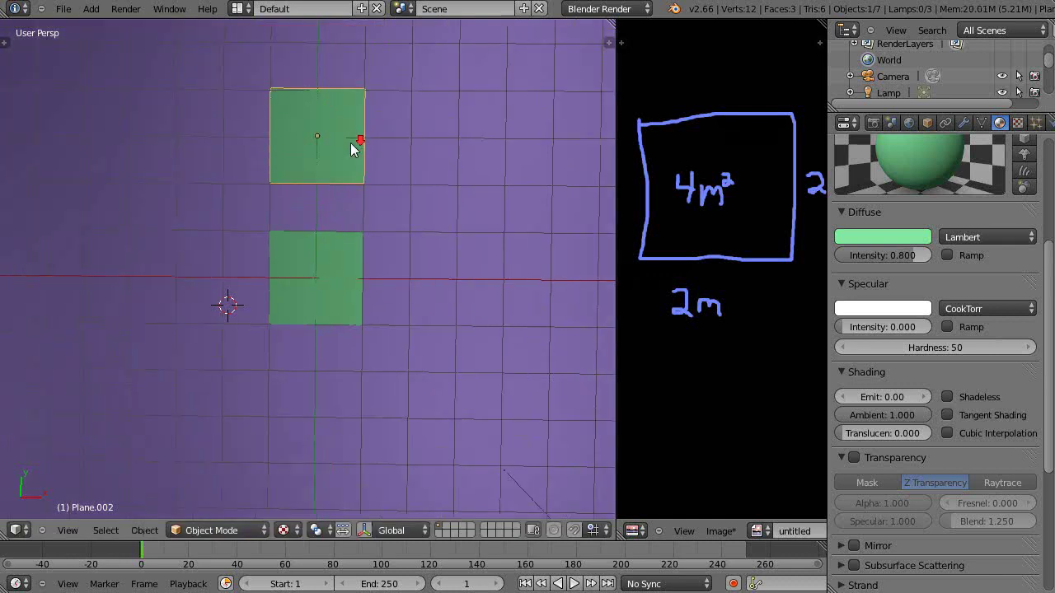
{"action": "middle_click_drag", "start_coordinate": [353, 154], "coordinate": [353, 236], "text": "shift"}
{"action": "scroll", "coordinate": [353, 236], "scroll_direction": "up", "scroll_amount": 2}
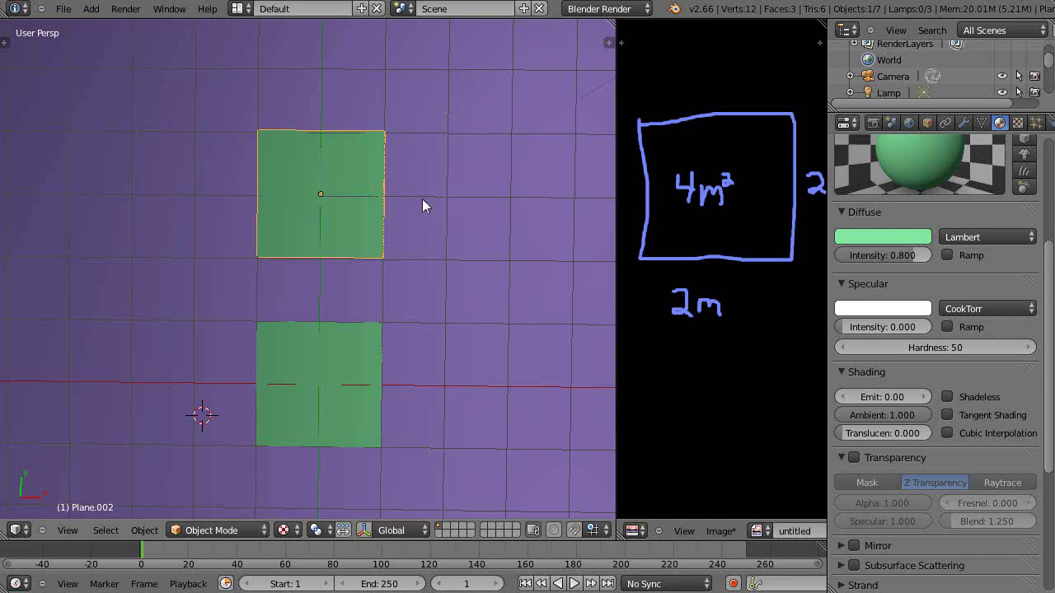
Step: Show the 3D view's properties region and set the copied plane's X dimension to 4
{"action": "key", "text": "n"}
{"action": "scroll", "coordinate": [516, 242], "scroll_direction": "up", "scroll_amount": 10}
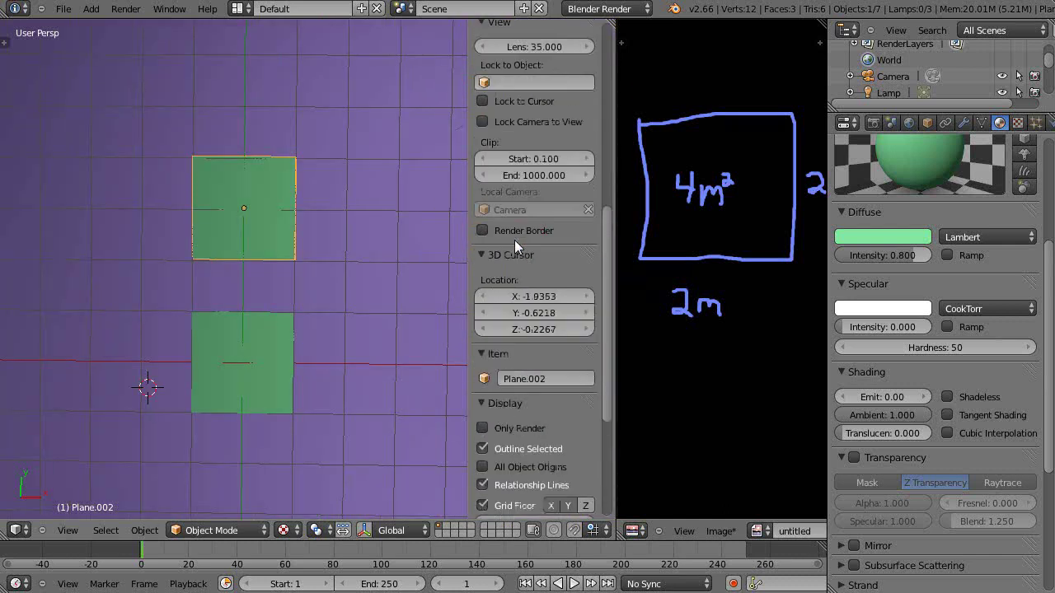
{"action": "scroll", "coordinate": [260, 232], "scroll_direction": "up", "scroll_amount": 3}
{"action": "scroll", "coordinate": [260, 235], "scroll_direction": "down", "scroll_amount": 3}
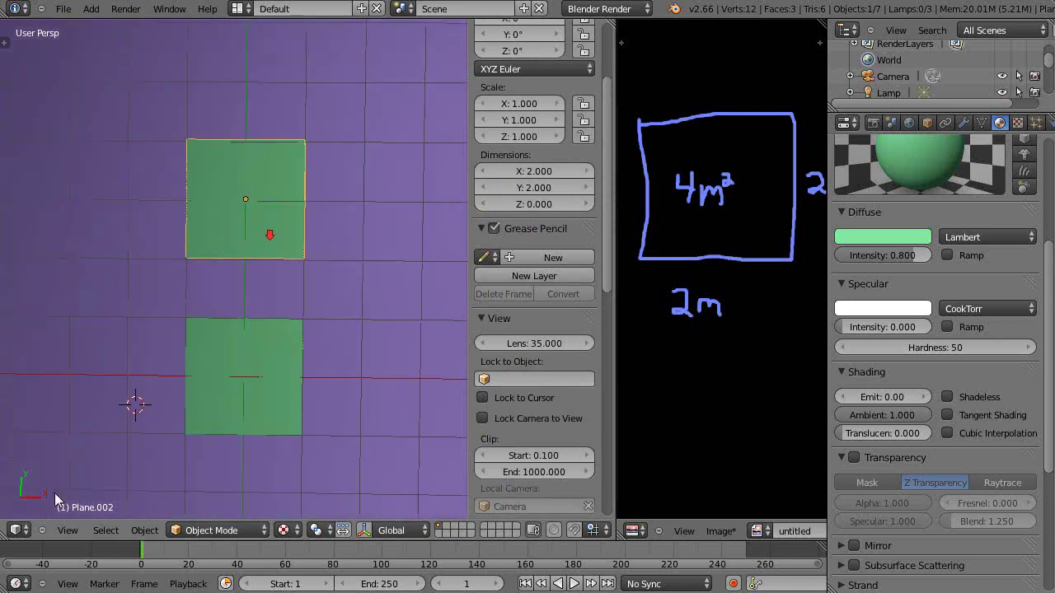
{"action": "scroll", "coordinate": [532, 275], "scroll_direction": "up", "scroll_amount": 3}
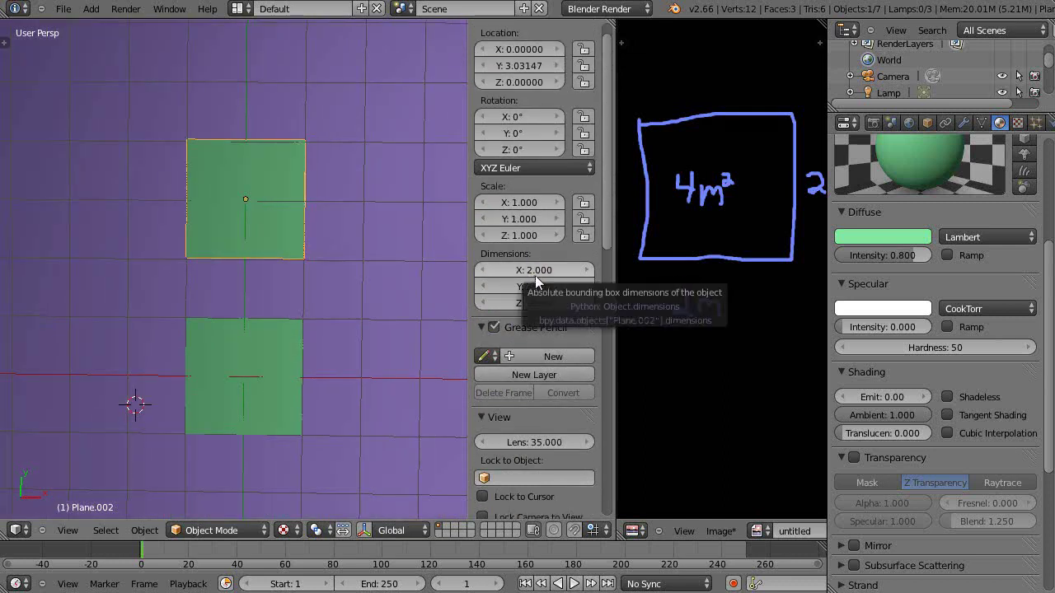
{"action": "left_click", "coordinate": [535, 272]}
{"action": "type", "text": "4"}
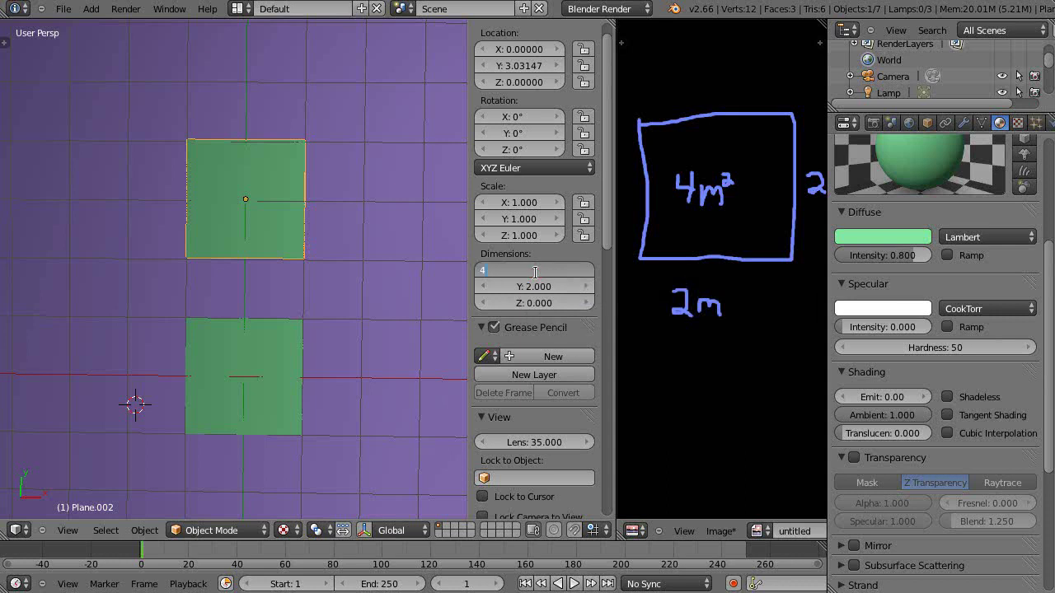
{"action": "key", "text": "Return"}
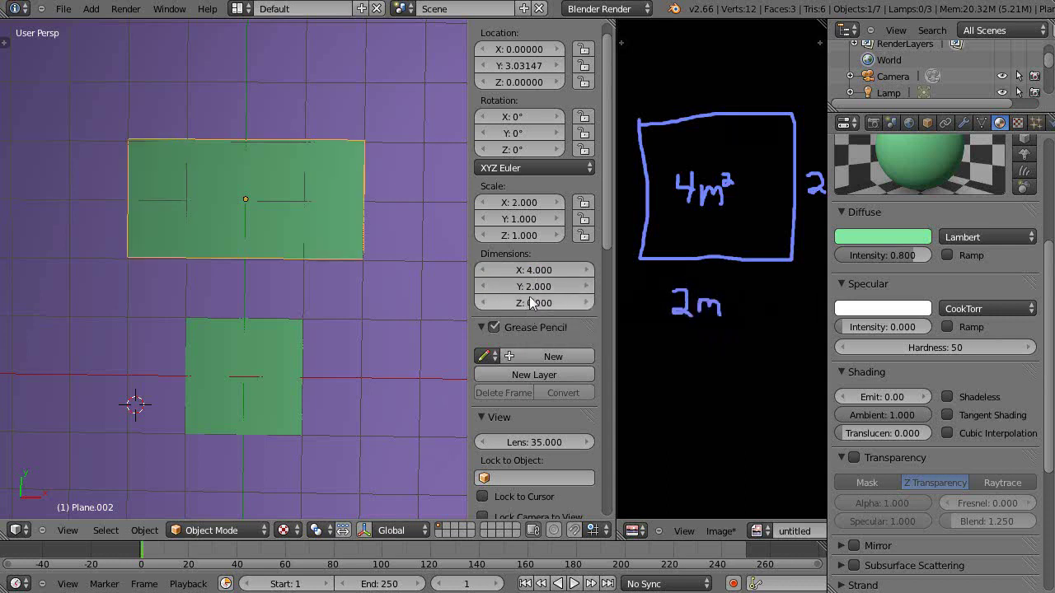
Step: Set the copied plane's Y dimension to 1
{"action": "left_click", "coordinate": [536, 288]}
{"action": "type", "text": "1"}
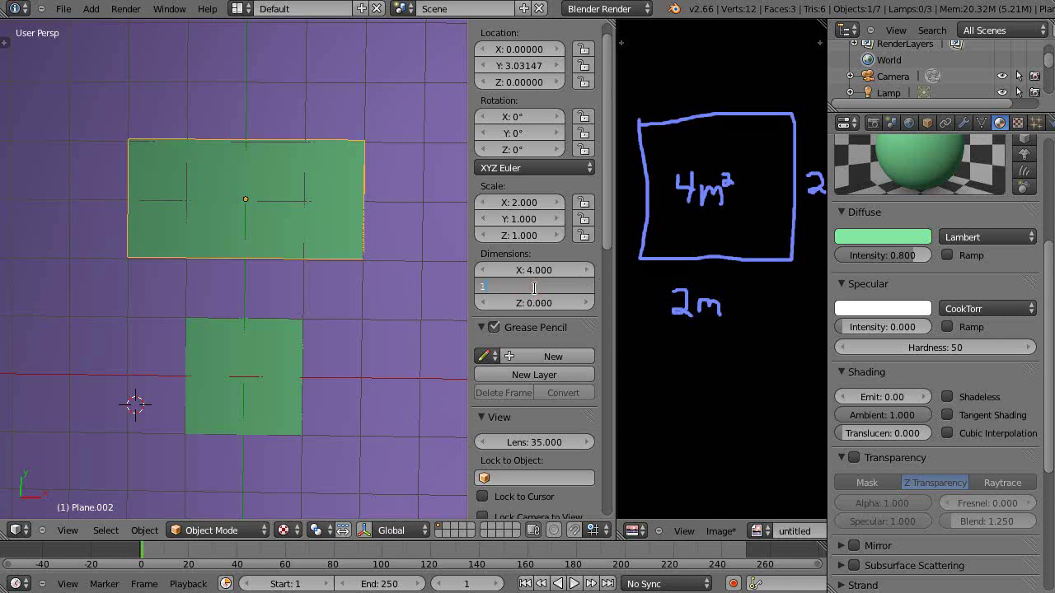
{"action": "key", "text": "Return"}
{"action": "scroll", "coordinate": [366, 313], "scroll_direction": "up", "scroll_amount": 1}
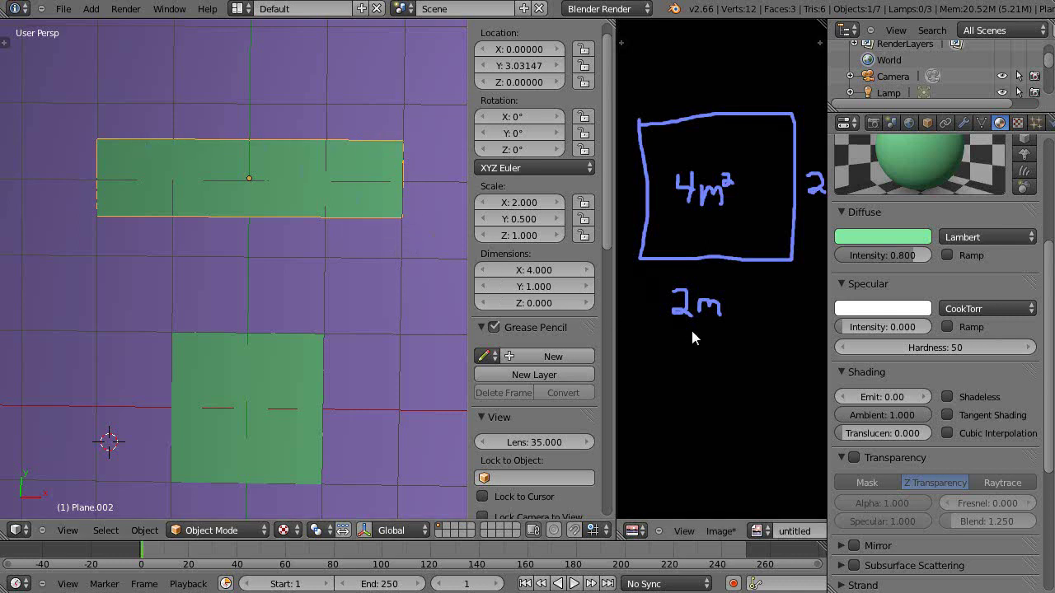
{"action": "scroll", "coordinate": [374, 302], "scroll_direction": "down", "scroll_amount": 2}
{"action": "scroll", "coordinate": [368, 309], "scroll_direction": "up", "scroll_amount": 1}
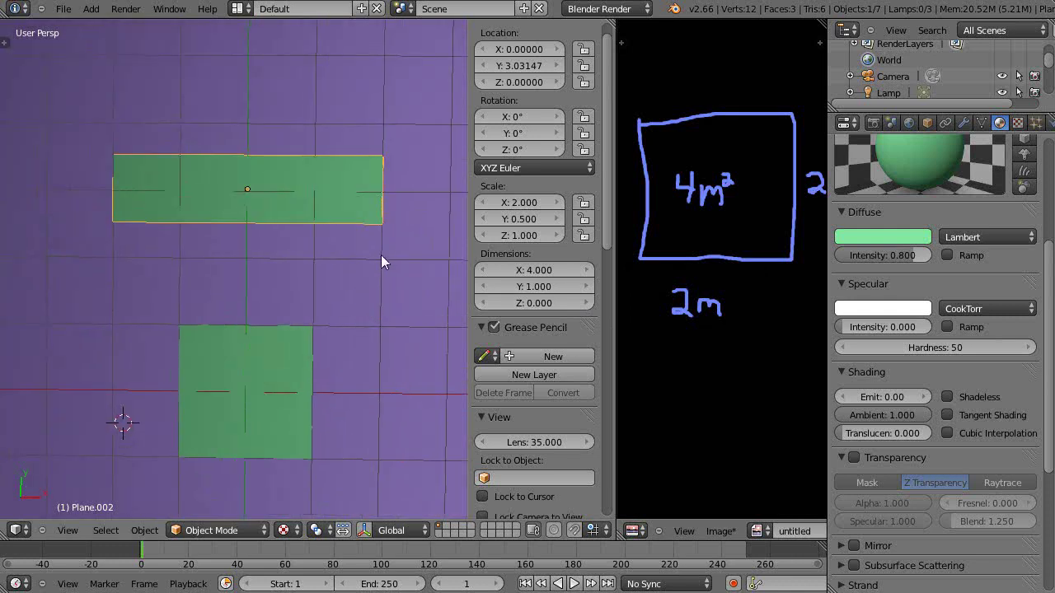
Step: Set the copied plane's X dimension to 3
{"action": "left_click", "coordinate": [533, 270]}
{"action": "type", "text": "3"}
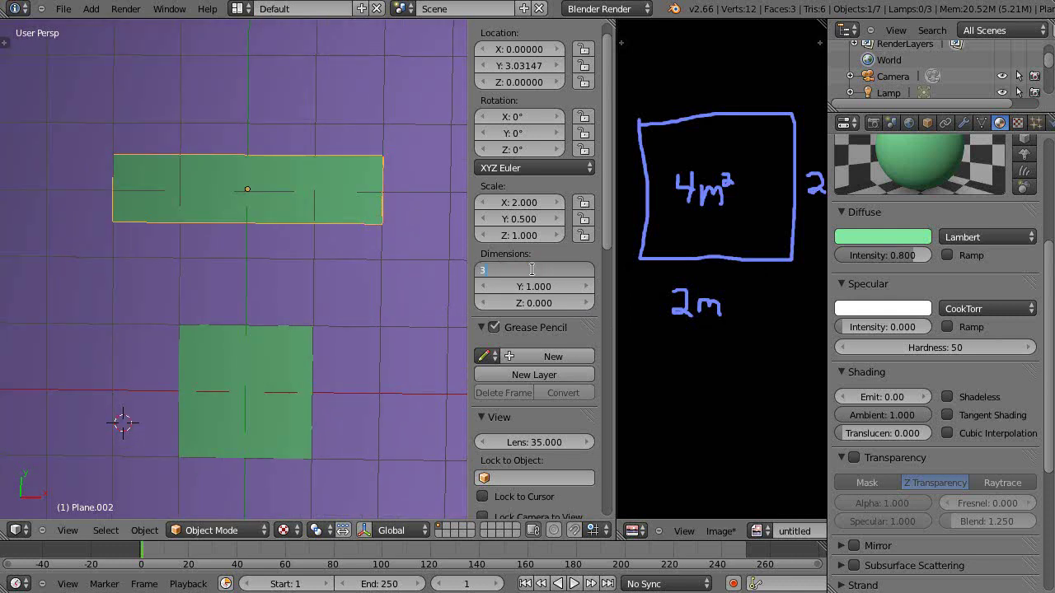
{"action": "key", "text": "Return"}
{"action": "scroll", "coordinate": [284, 244], "scroll_direction": "up", "scroll_amount": 1}
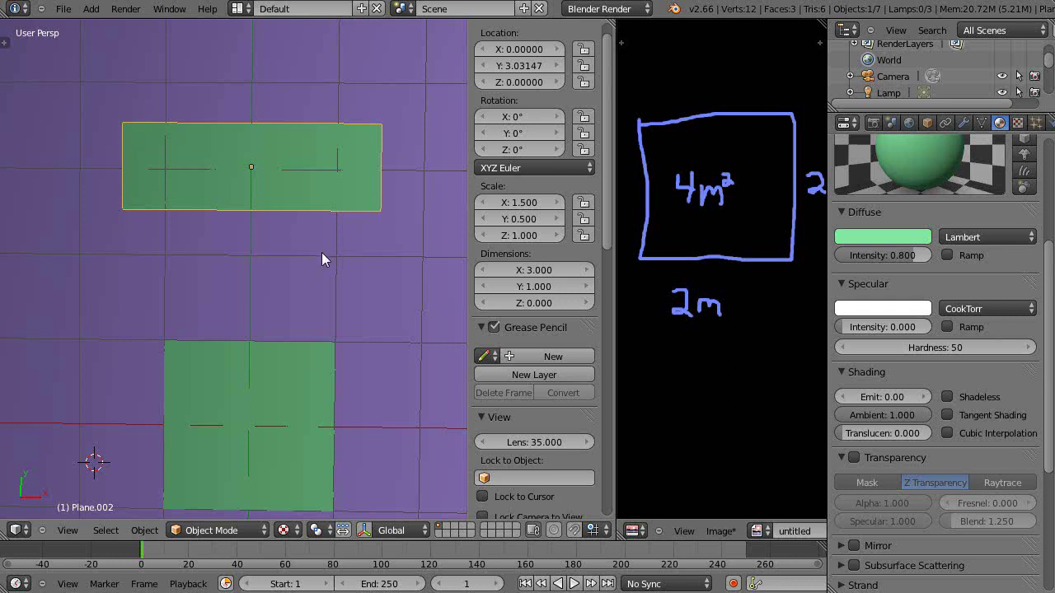
Step: Put the resized plane in Edit Mode and check its edge length and face area overlays against the Mesh Display settings
{"action": "scroll", "coordinate": [540, 367], "scroll_direction": "down", "scroll_amount": 4}
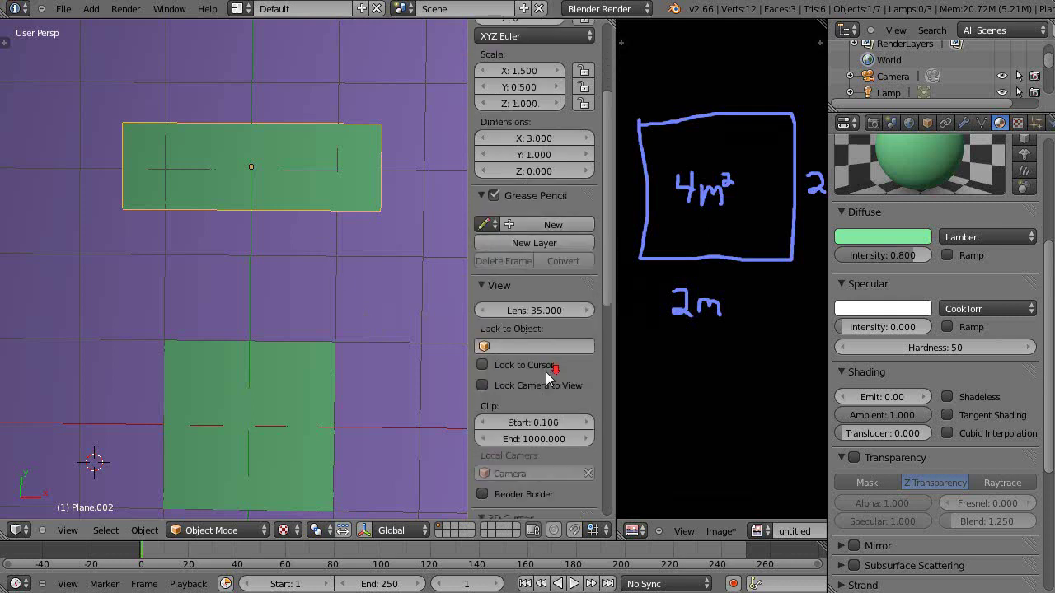
{"action": "key", "text": "Tab"}
{"action": "scroll", "coordinate": [560, 379], "scroll_direction": "down", "scroll_amount": 20}
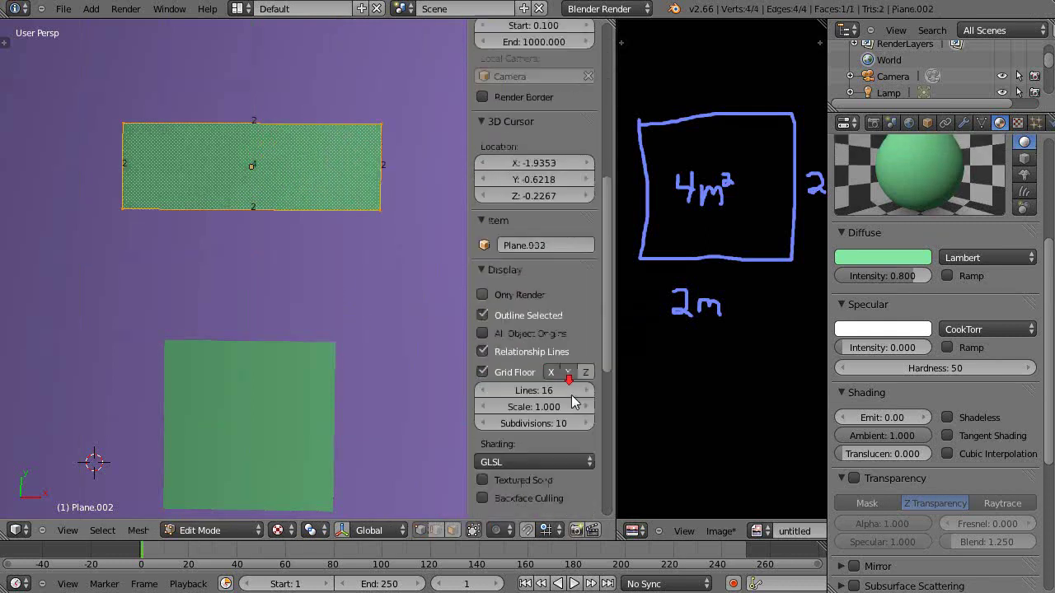
{"action": "scroll", "coordinate": [571, 395], "scroll_direction": "down", "scroll_amount": 4}
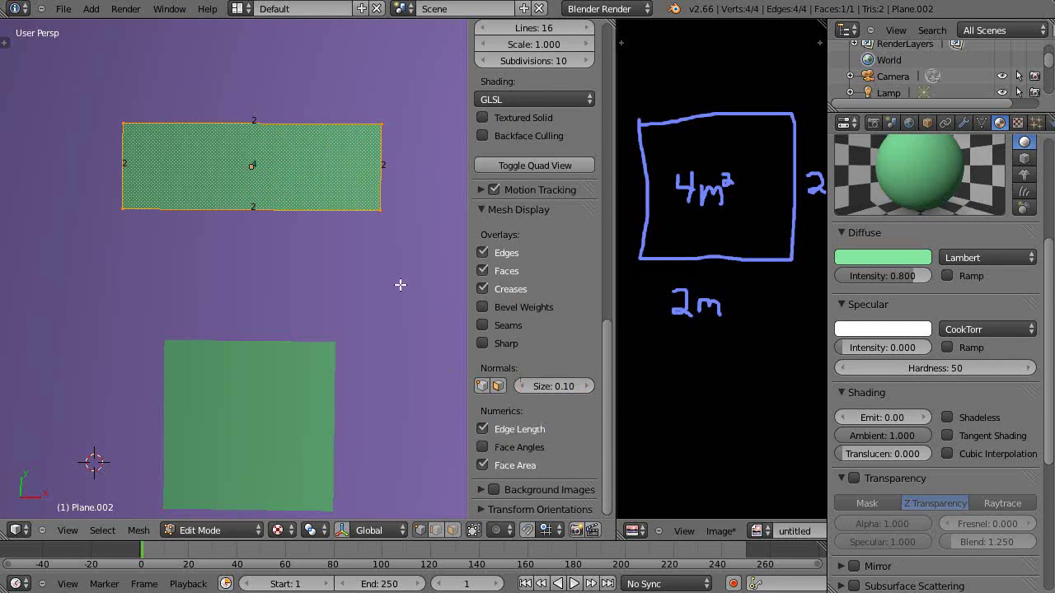
{"action": "scroll", "coordinate": [364, 252], "scroll_direction": "up", "scroll_amount": 1}
{"action": "scroll", "coordinate": [364, 252], "scroll_direction": "down", "scroll_amount": 1}
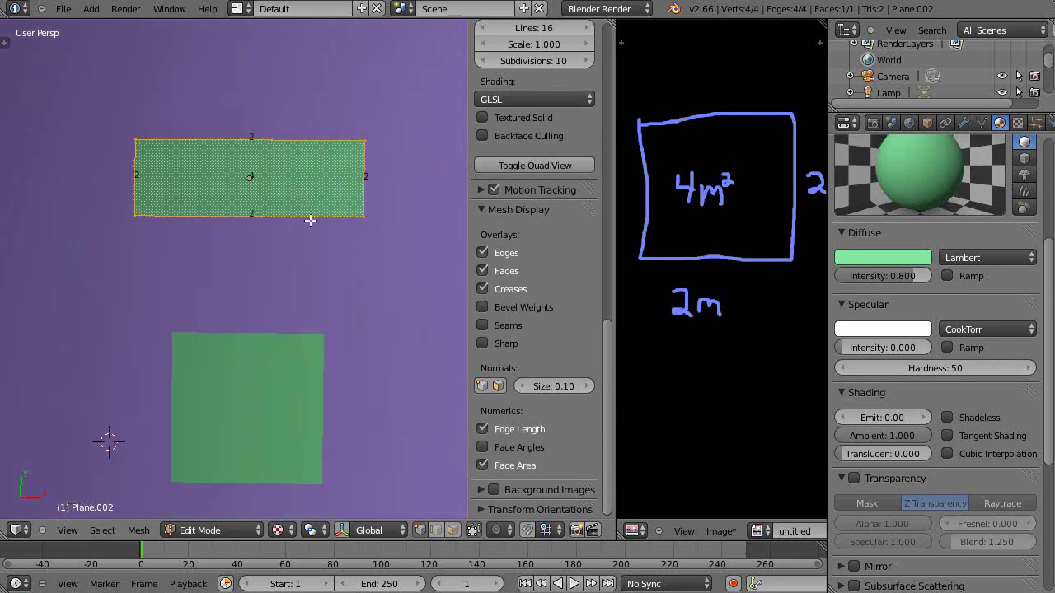
Step: Apply the resized plane's scale in Object Mode, and return to Edit Mode to check its edge lengths and face area
{"action": "key", "text": "Tab"}
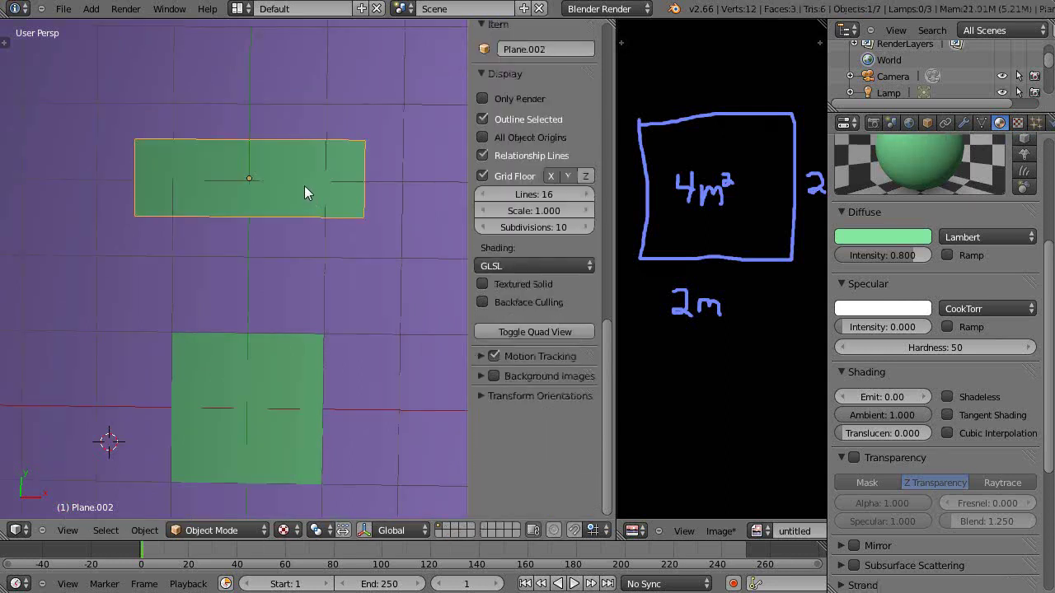
{"action": "key", "text": "ctrl+a"}
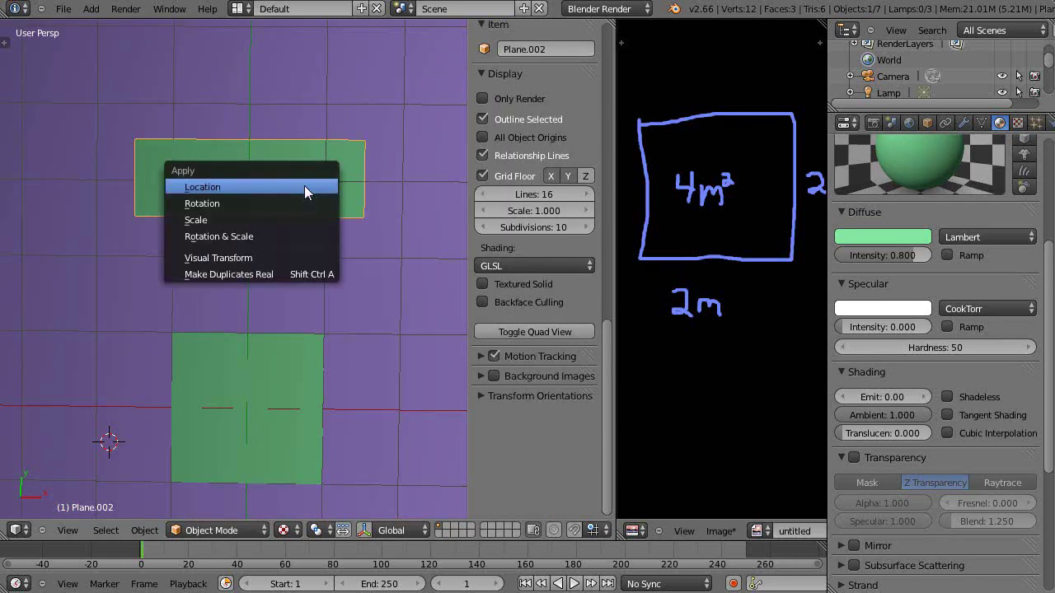
{"action": "left_click", "coordinate": [243, 218]}
{"action": "key", "text": "Tab"}
{"action": "scroll", "coordinate": [295, 240], "scroll_direction": "up", "scroll_amount": 2}
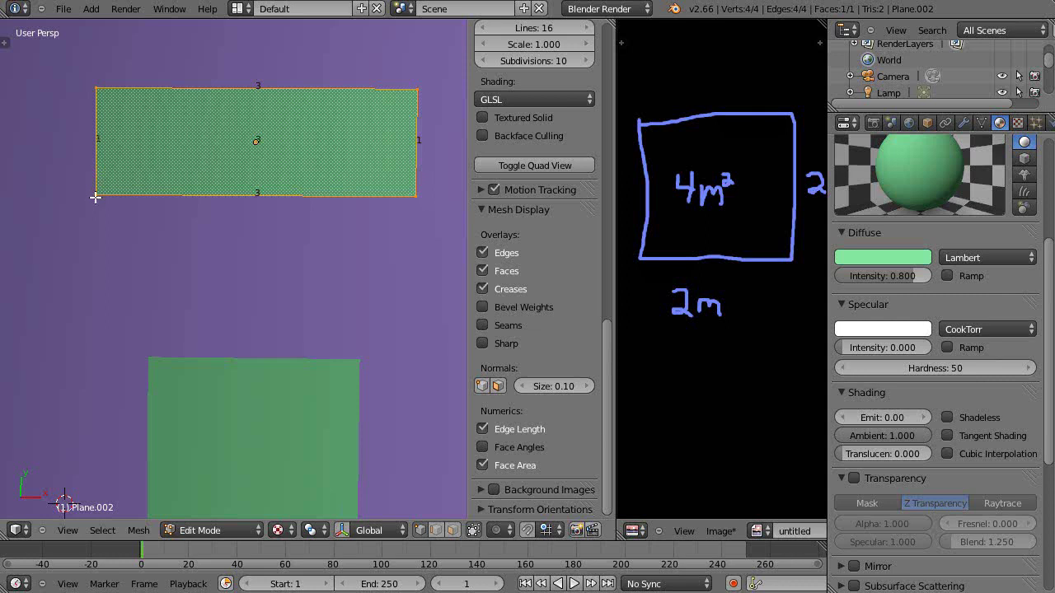
{"action": "scroll", "coordinate": [176, 329], "scroll_direction": "down", "scroll_amount": 1}
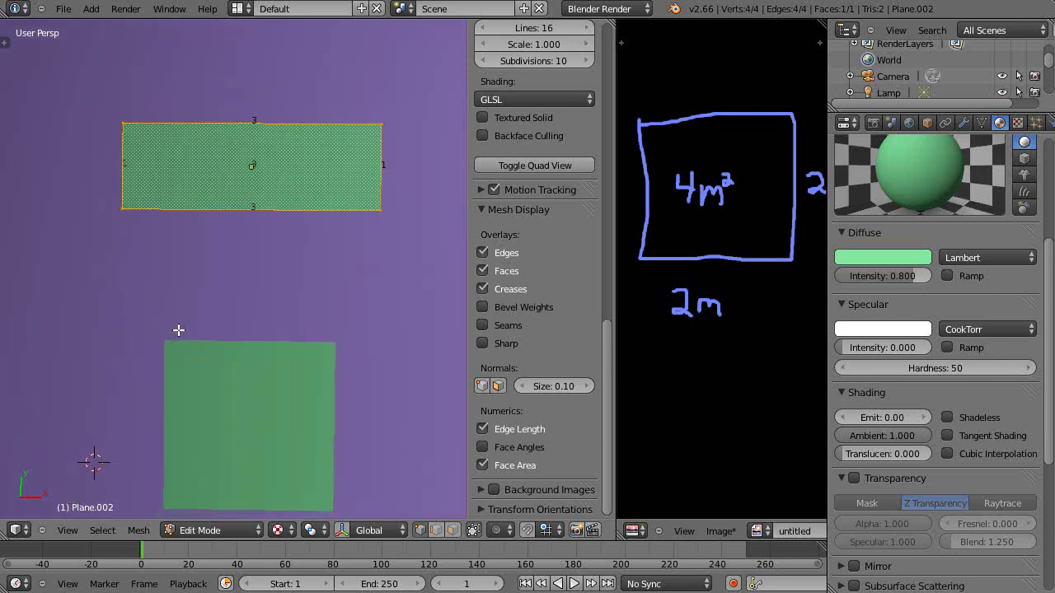
{"action": "scroll", "coordinate": [251, 174], "scroll_direction": "up", "scroll_amount": 2}
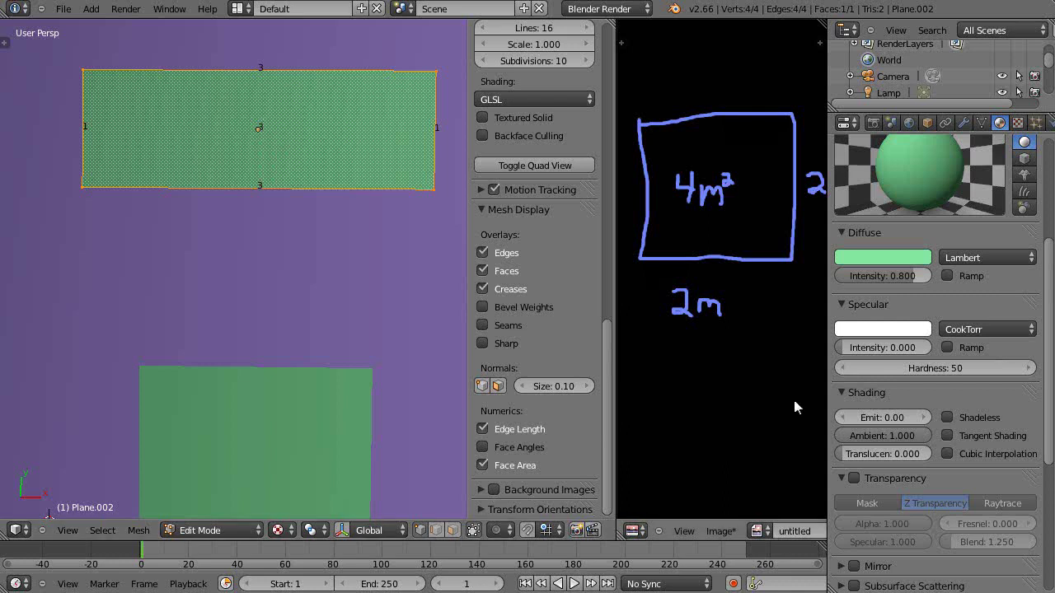
{"action": "scroll", "coordinate": [256, 207], "scroll_direction": "down", "scroll_amount": 1}
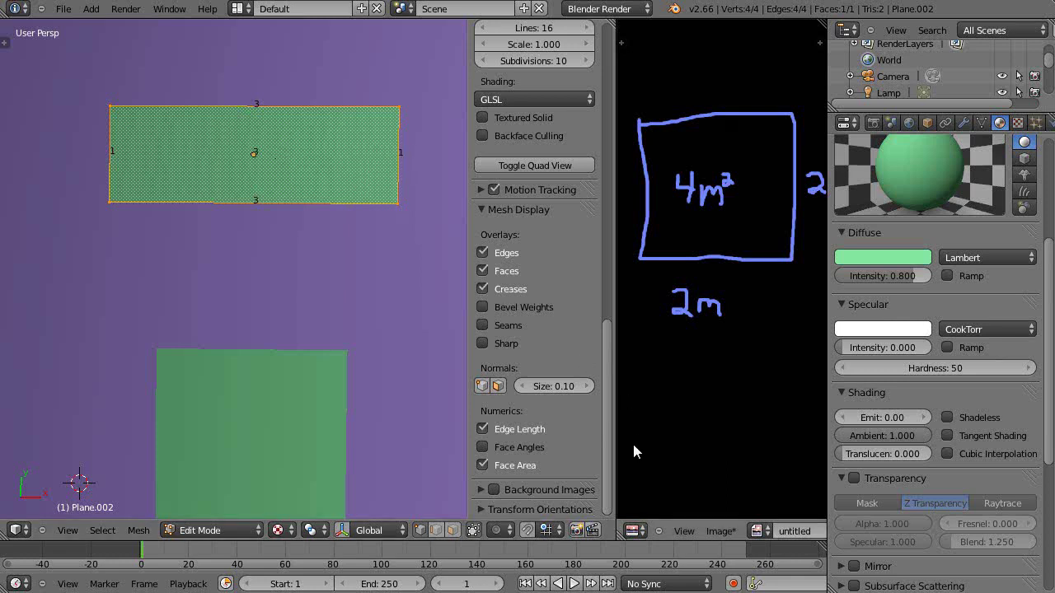
Step: Widen the image editor and paint a long rectangle outline below the labelled square
{"action": "left_click_drag", "start_coordinate": [614, 384], "coordinate": [117, 394]}
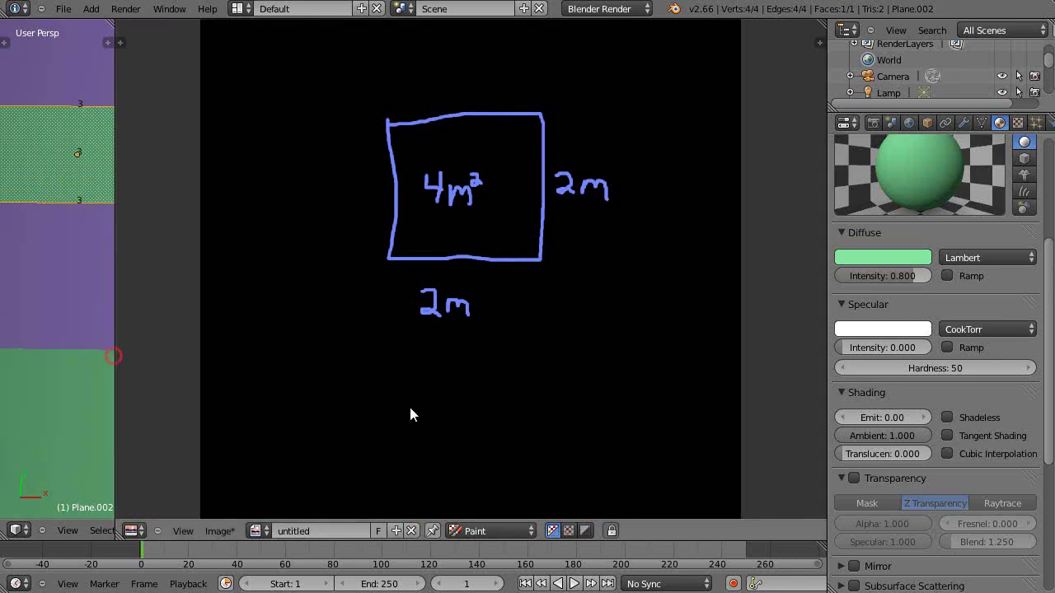
{"action": "left_click_drag", "start_coordinate": [303, 371], "coordinate": [544, 373]}
{"action": "left_click_drag", "start_coordinate": [565, 469], "coordinate": [335, 472]}
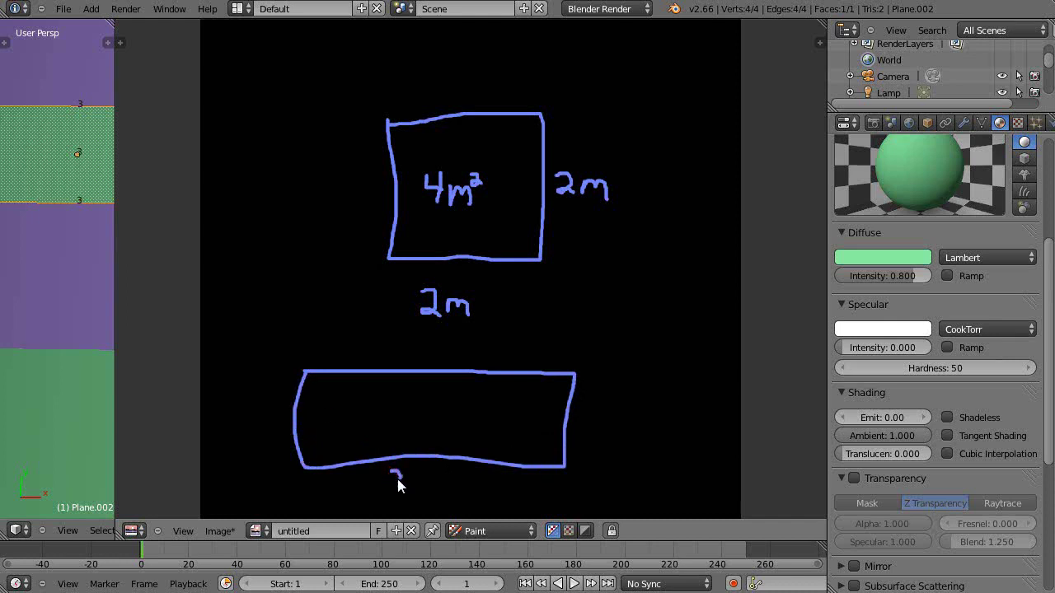
Step: Label the painted rectangle 3 m along its lower side and 1m along its right side, with the area 3 m² inside
{"action": "left_click_drag", "start_coordinate": [401, 491], "coordinate": [393, 497]}
{"action": "left_click_drag", "start_coordinate": [587, 413], "coordinate": [586, 430]}
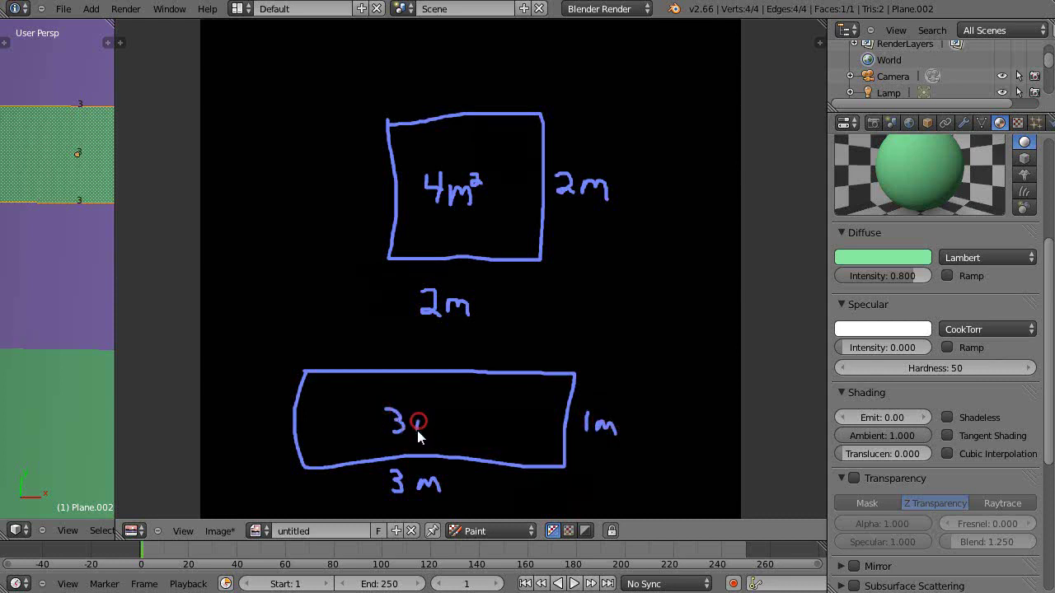
{"action": "left_click_drag", "start_coordinate": [443, 416], "coordinate": [440, 412]}
{"action": "scroll", "coordinate": [498, 336], "scroll_direction": "down", "scroll_amount": 3}
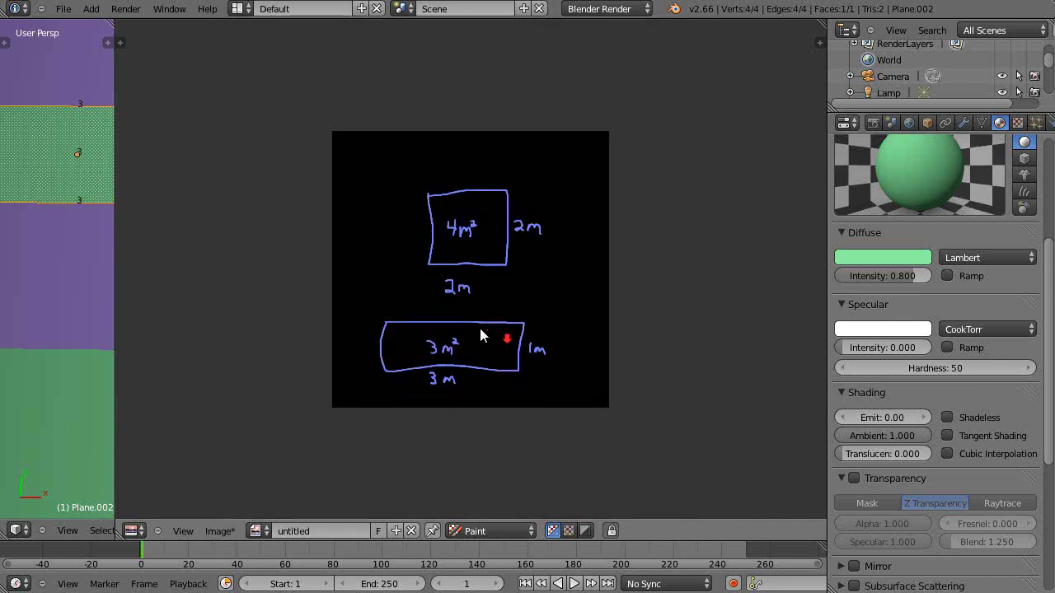
Step: Widen the 3D view again and examine the rectangular plane's edge length and face area overlays beside the square plane
{"action": "left_click_drag", "start_coordinate": [114, 274], "coordinate": [739, 282]}
{"action": "scroll", "coordinate": [419, 300], "scroll_direction": "down", "scroll_amount": 2}
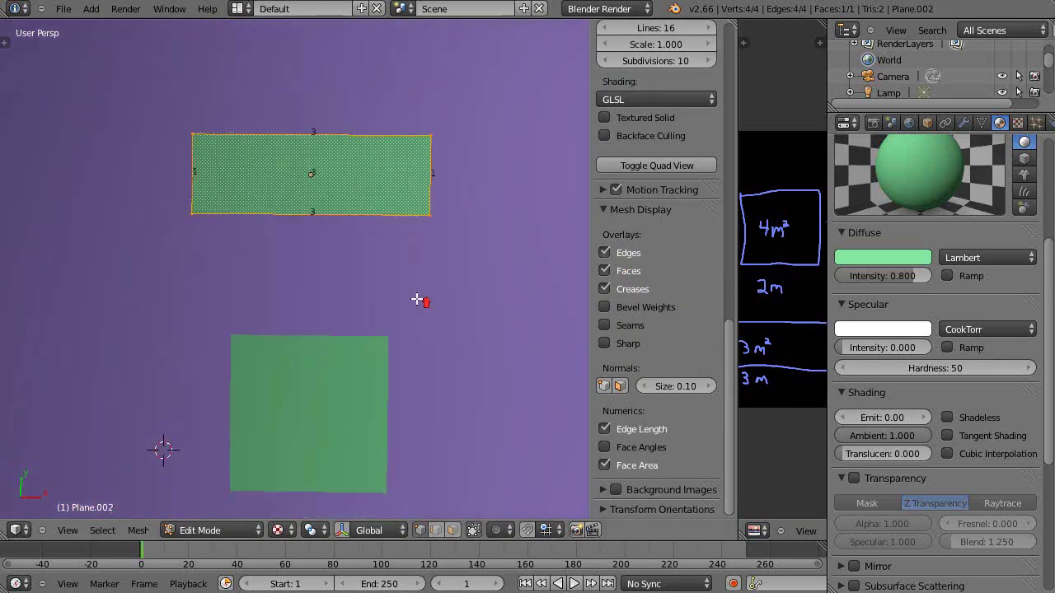
{"action": "scroll", "coordinate": [419, 298], "scroll_direction": "up", "scroll_amount": 1}
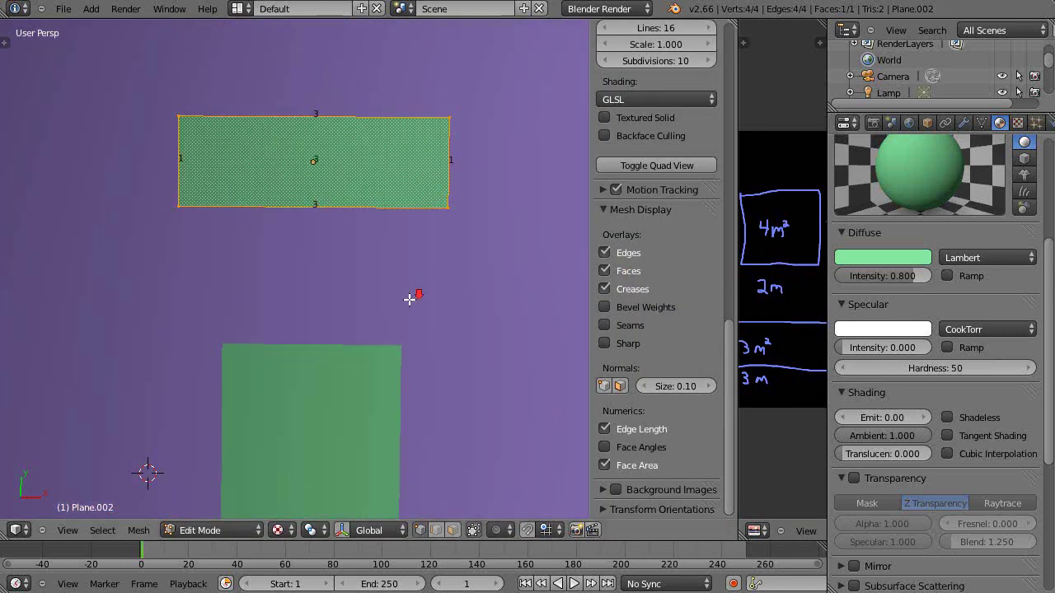
{"action": "scroll", "coordinate": [410, 299], "scroll_direction": "down", "scroll_amount": 1}
{"action": "middle_click_drag", "start_coordinate": [372, 346], "coordinate": [383, 311], "text": "shift"}
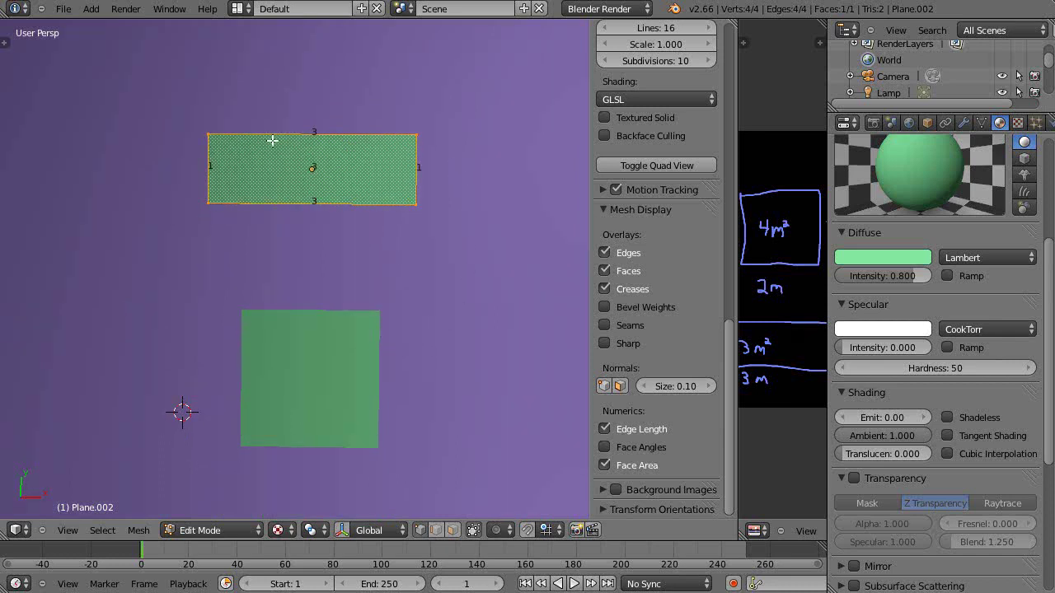
{"action": "scroll", "coordinate": [460, 407], "scroll_direction": "up", "scroll_amount": 1}
{"action": "scroll", "coordinate": [460, 407], "scroll_direction": "down", "scroll_amount": 1}
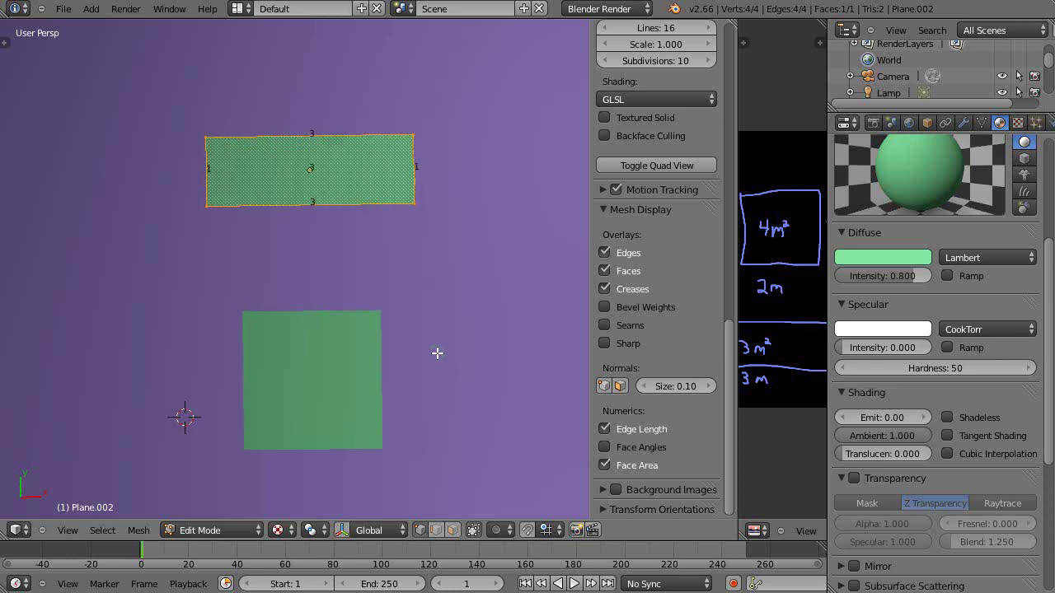
{"action": "scroll", "coordinate": [440, 353], "scroll_direction": "up", "scroll_amount": 2}
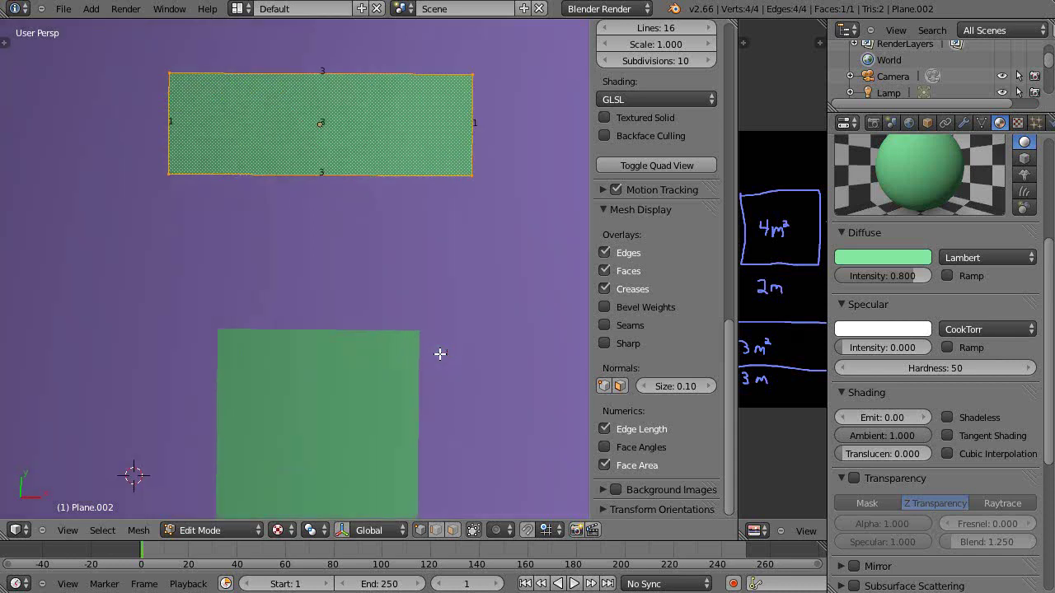
{"action": "scroll", "coordinate": [445, 356], "scroll_direction": "down", "scroll_amount": 1}
{"action": "middle_click_drag", "start_coordinate": [431, 389], "coordinate": [433, 392]}
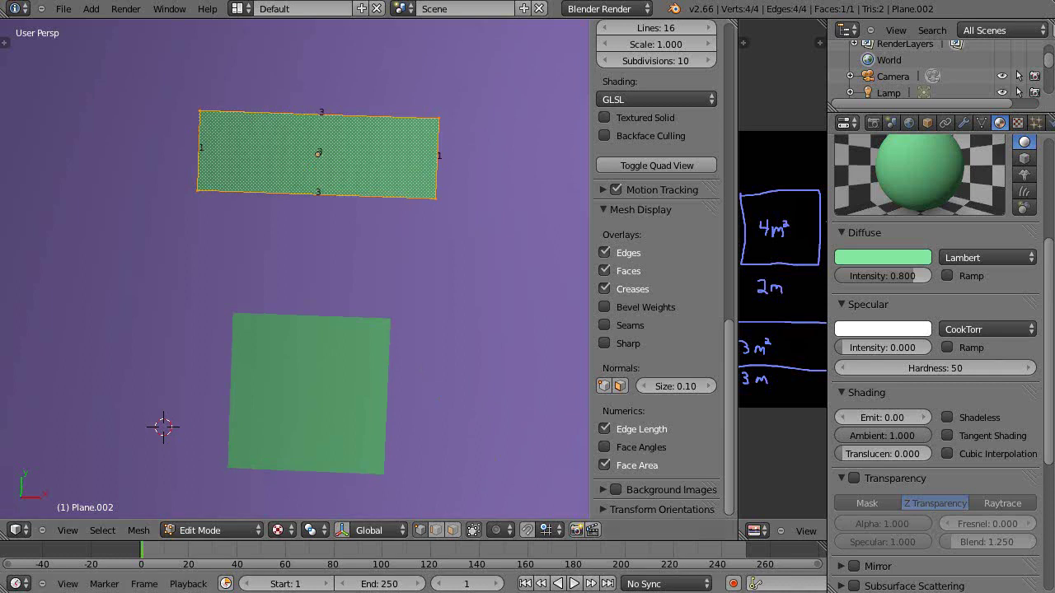